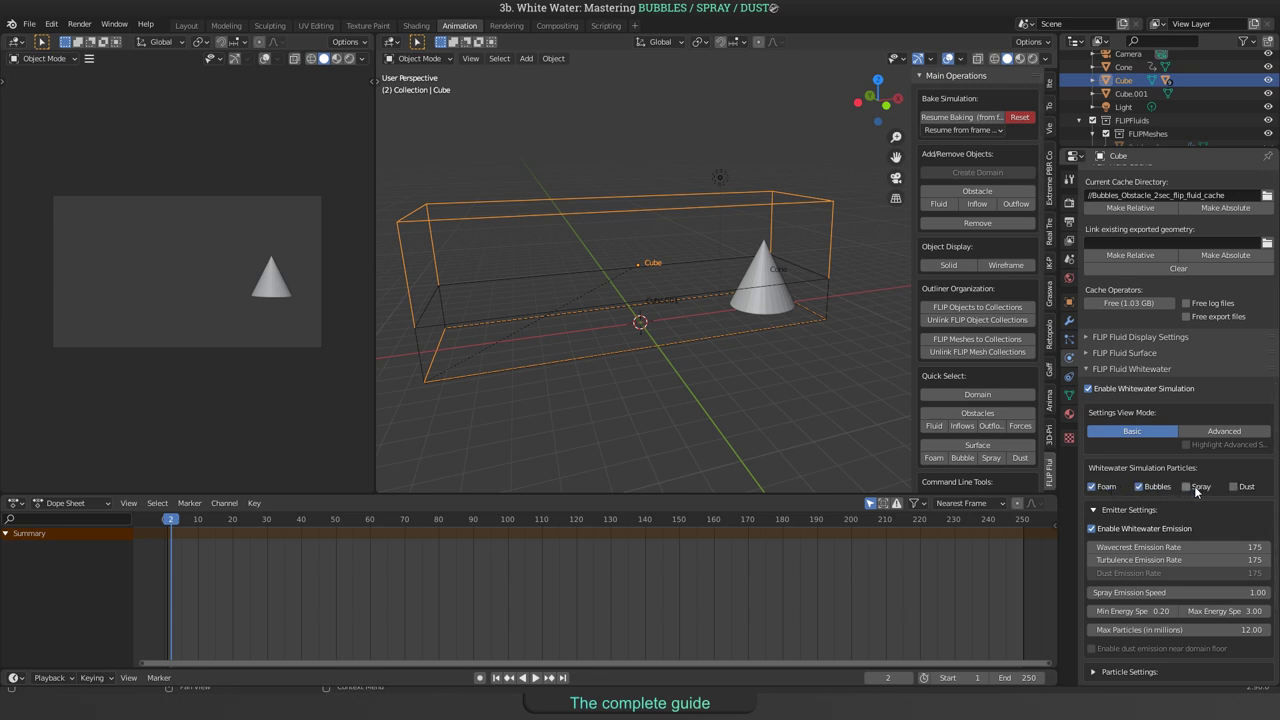
Enable Foam alongside bubbles in the whitewater simulation and orbit around the domain and cone.
{"action": "left_click", "coordinate": [1092, 486]}
{"action": "middle_click_drag", "start_coordinate": [726, 366], "coordinate": [706, 362]}
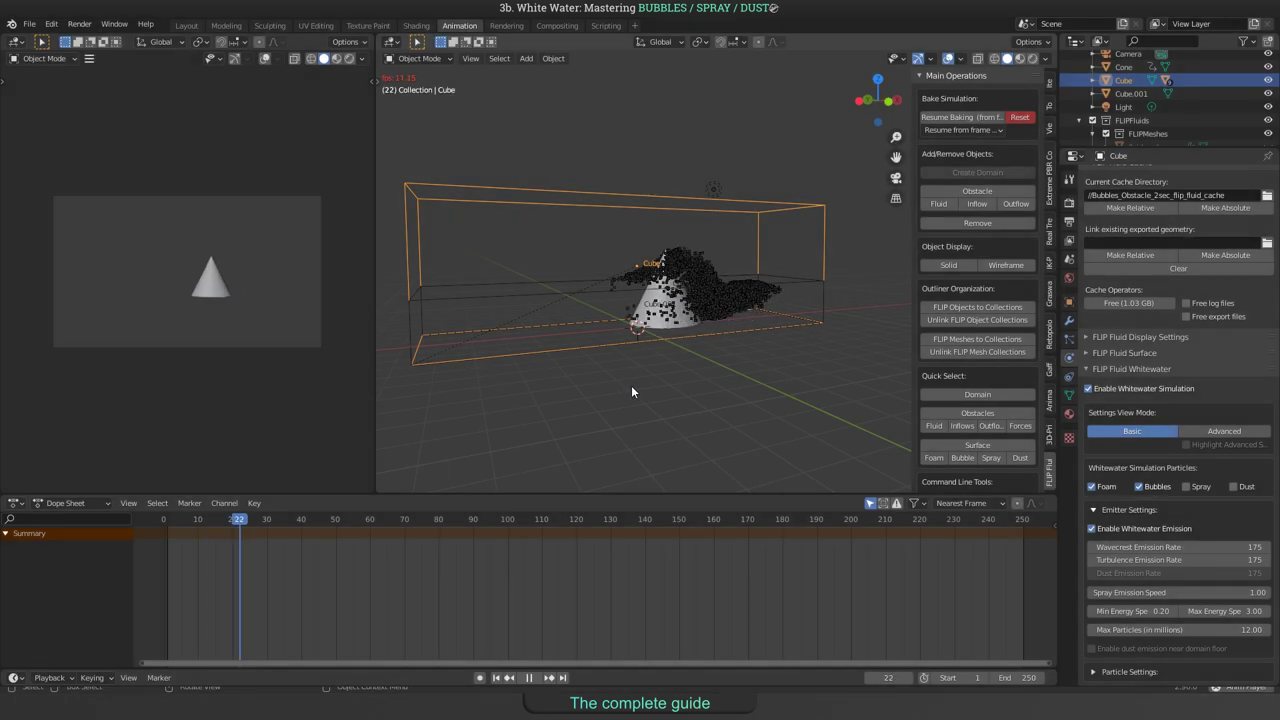
{"action": "scroll", "coordinate": [594, 376], "scroll_direction": "up", "scroll_amount": 2}
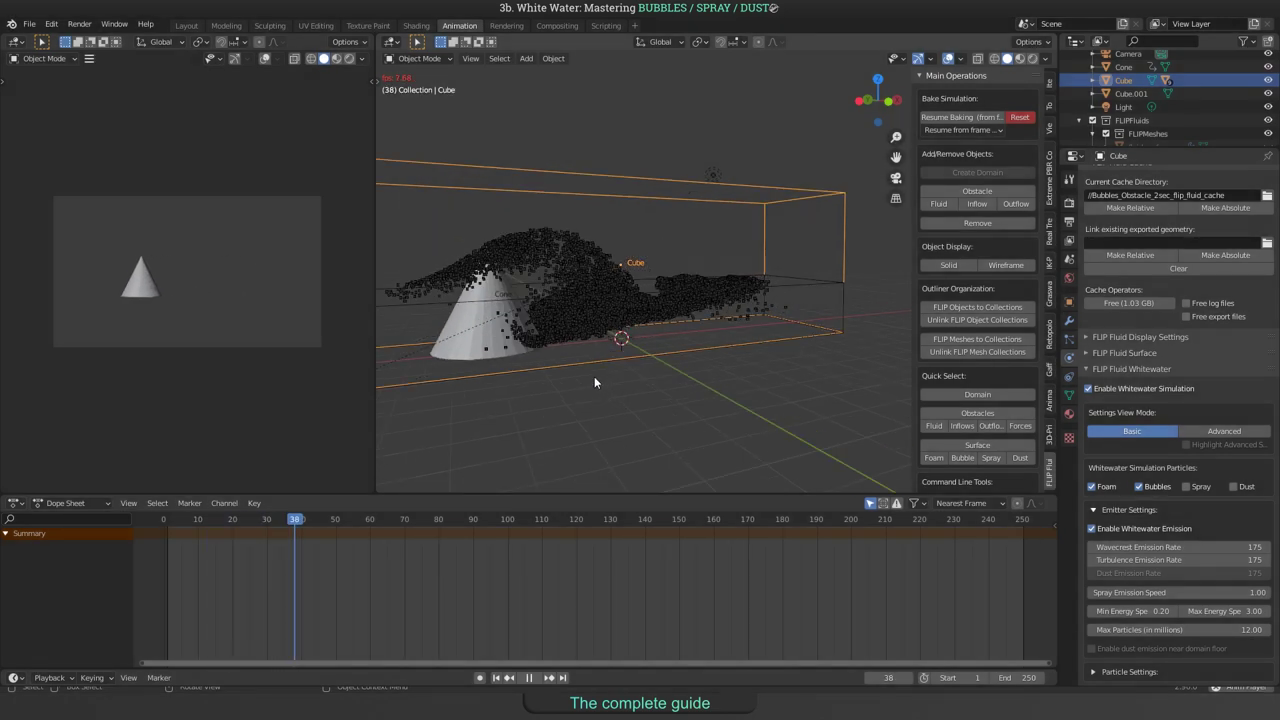
{"action": "scroll", "coordinate": [594, 376], "scroll_direction": "down", "scroll_amount": 2}
{"action": "scroll", "coordinate": [976, 411], "scroll_direction": "down", "scroll_amount": 1}
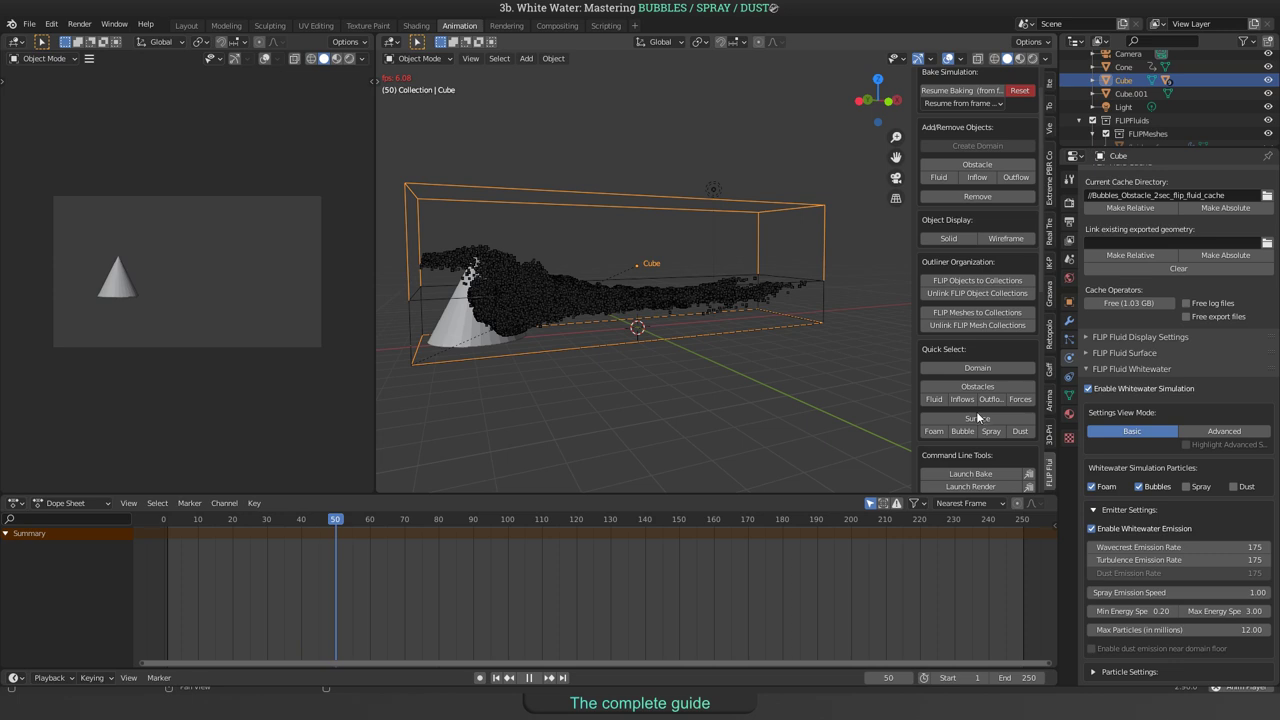
{"action": "scroll", "coordinate": [976, 411], "scroll_direction": "down", "scroll_amount": 8}
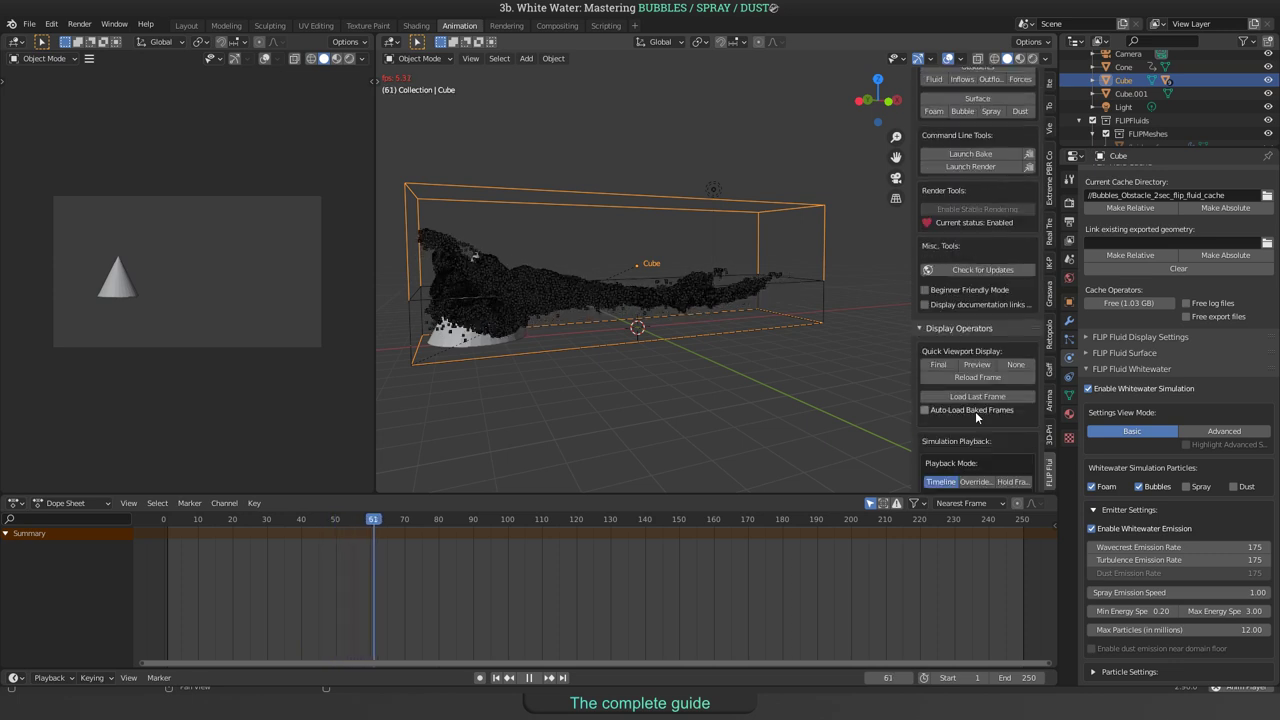
{"action": "scroll", "coordinate": [975, 411], "scroll_direction": "down", "scroll_amount": 2}
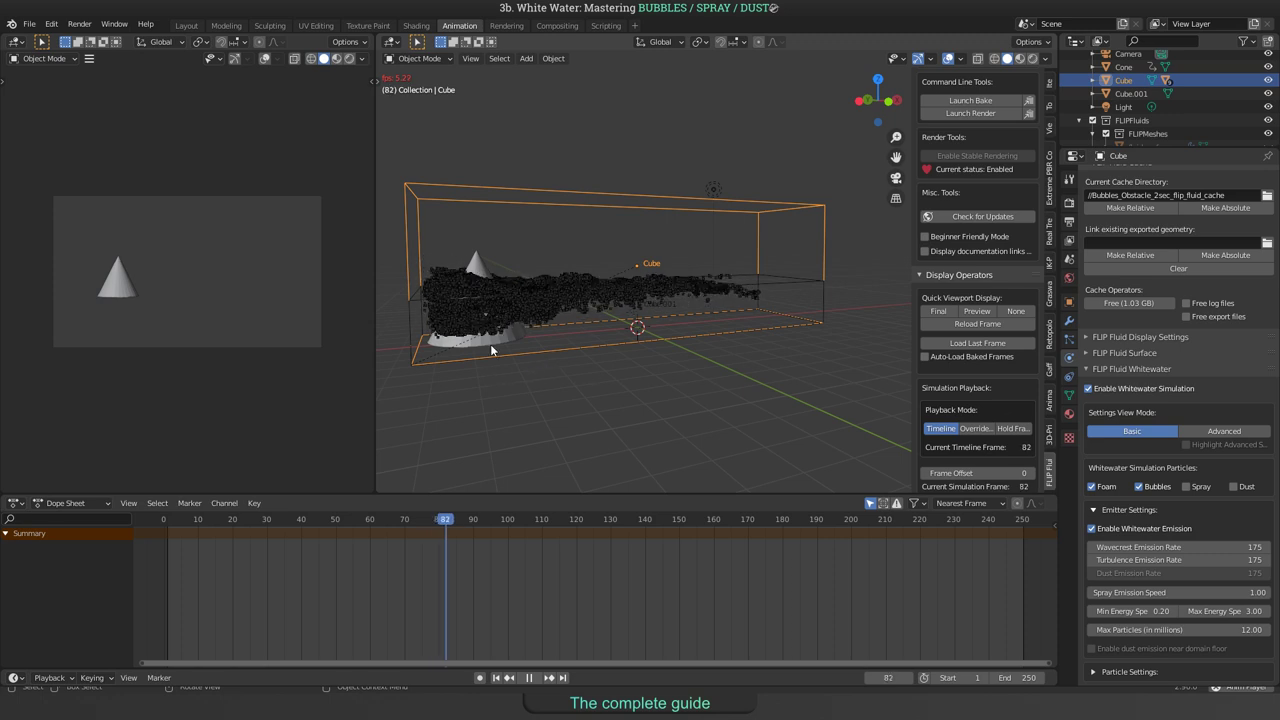
{"action": "scroll", "coordinate": [452, 489], "scroll_direction": "down", "scroll_amount": 15, "text": "alt"}
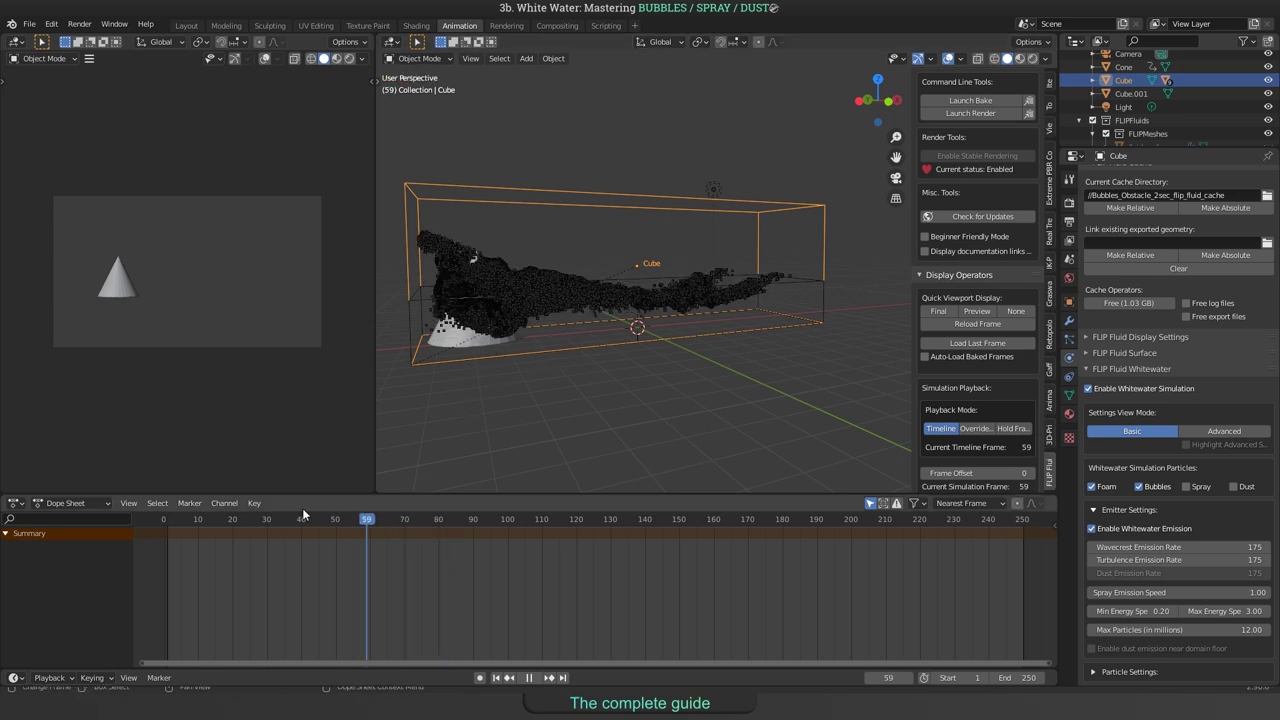
{"action": "scroll", "coordinate": [989, 402], "scroll_direction": "down", "scroll_amount": 1}
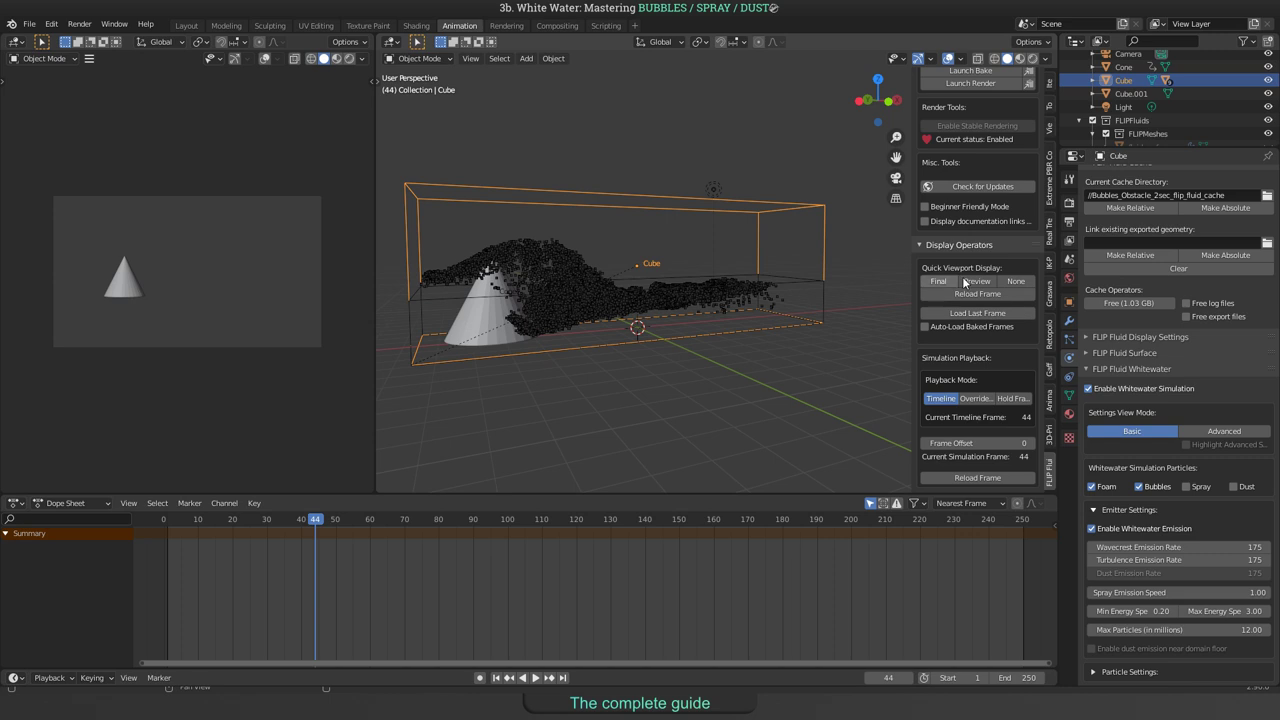
{"action": "scroll", "coordinate": [648, 333], "scroll_direction": "up", "scroll_amount": 13, "text": "alt"}
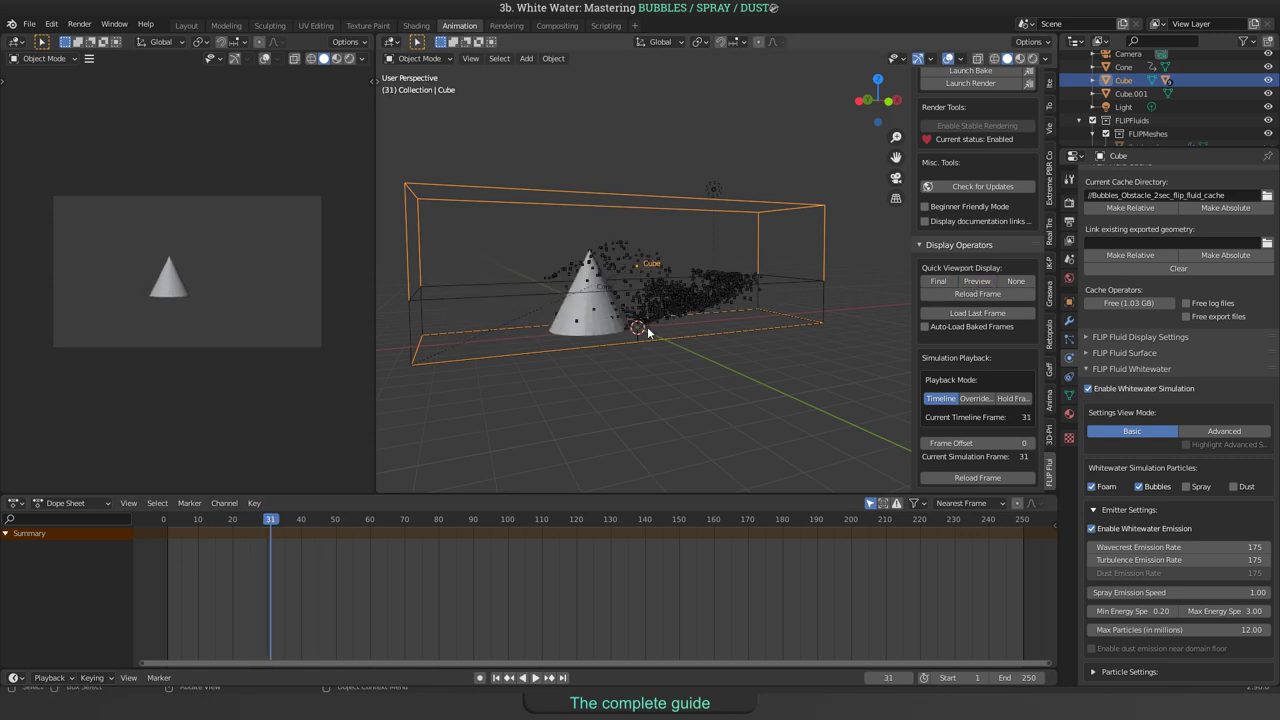
Select the cone obstacle, play its keyframed motion, and scrub the playhead back to an earlier frame.
{"action": "left_click", "coordinate": [585, 320]}
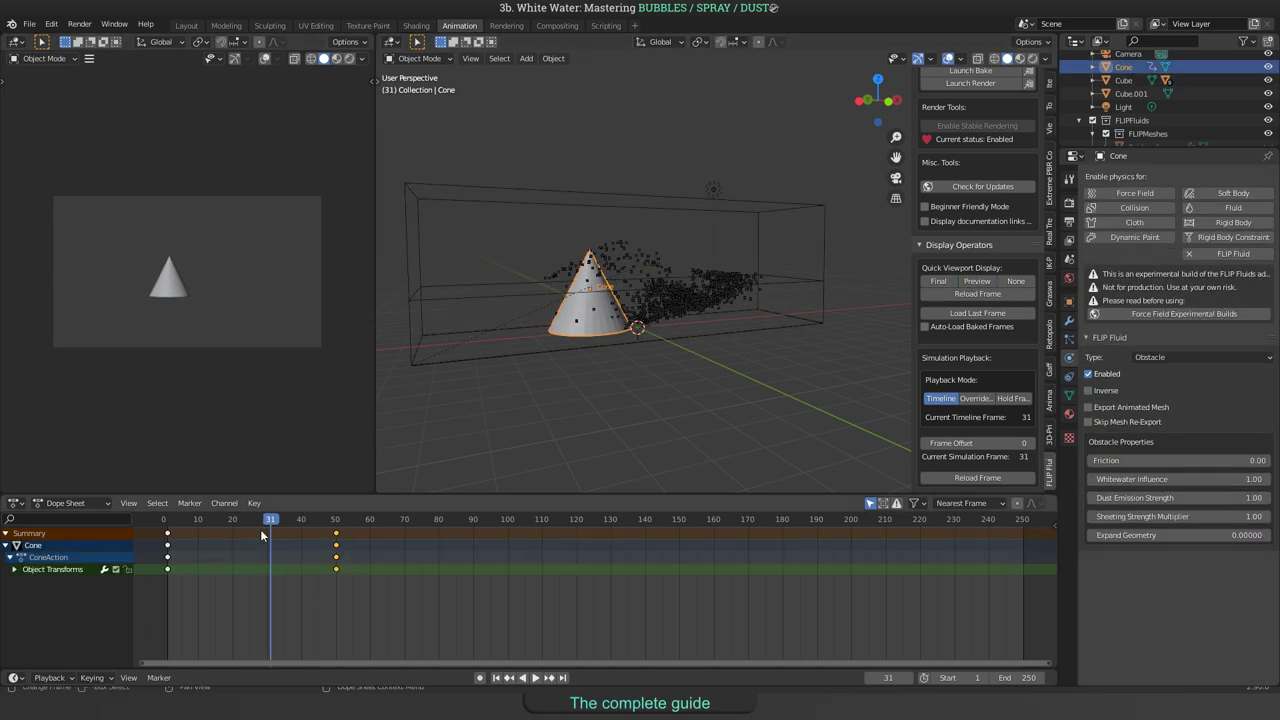
{"action": "key", "text": "space"}
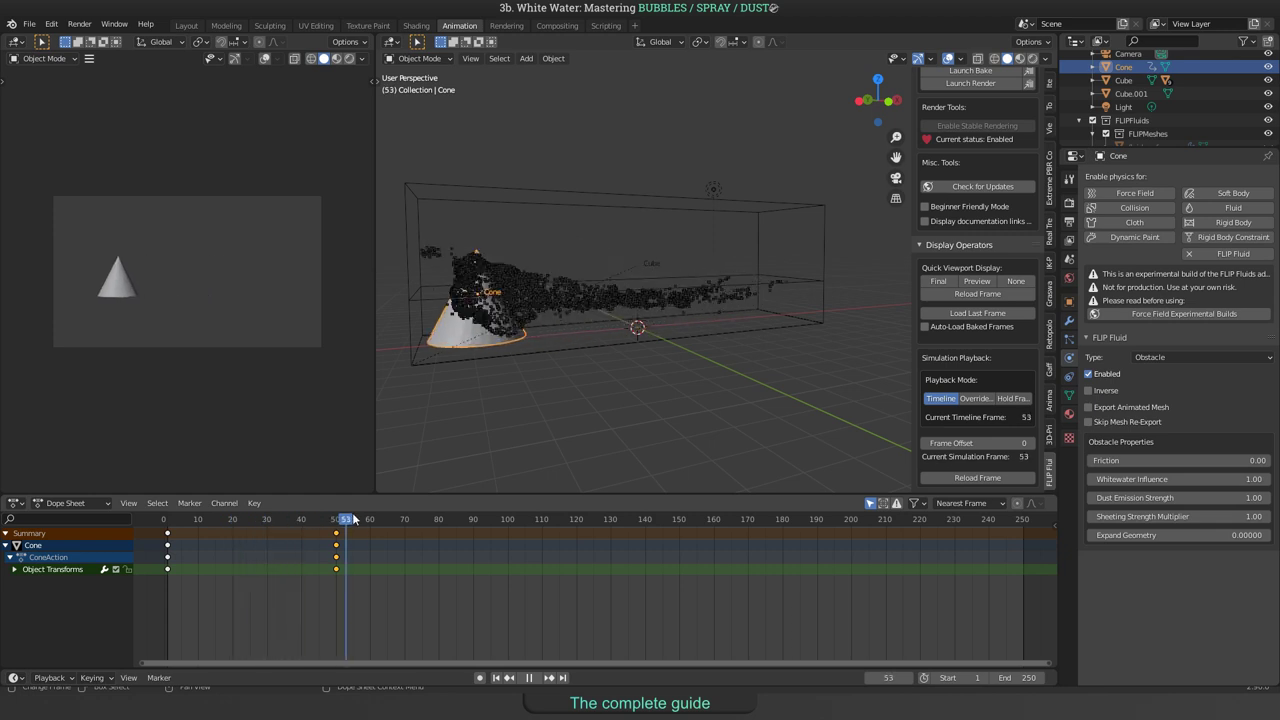
{"action": "left_click_drag", "start_coordinate": [311, 518], "coordinate": [224, 513]}
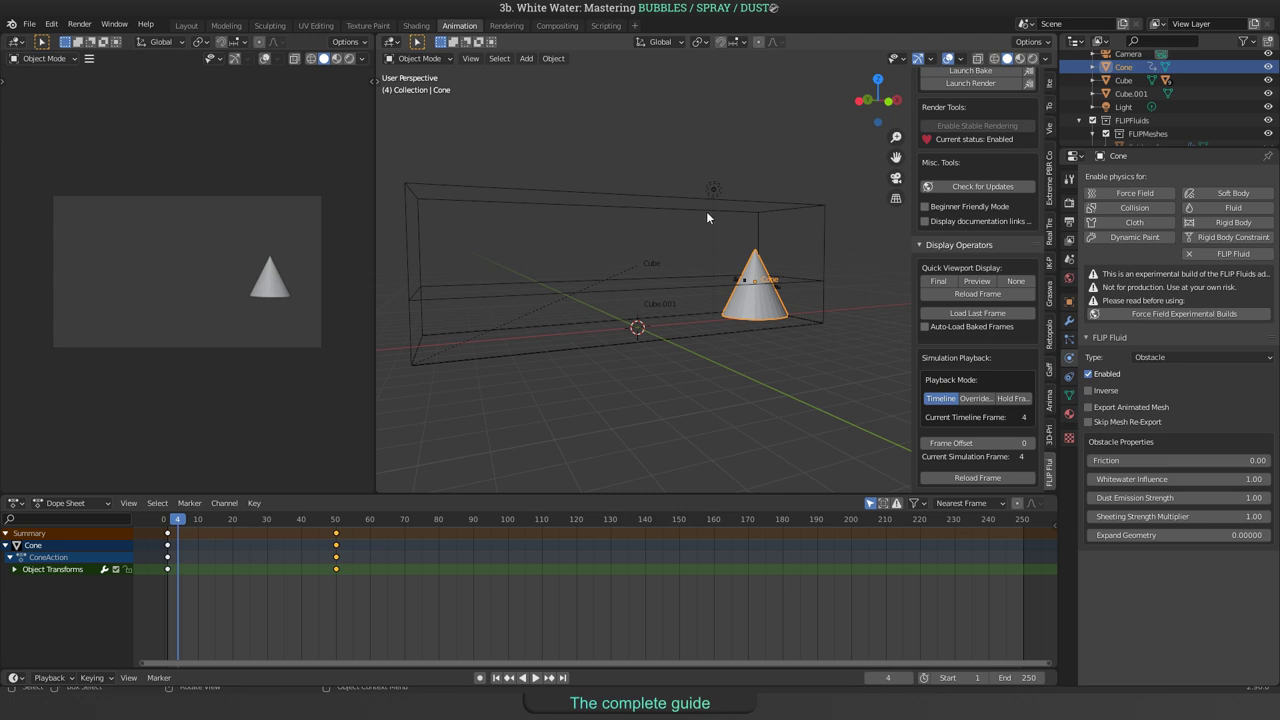
Select the cube domain and scroll its Physics properties down to FLIP Fluid Whitewater.
{"action": "left_click", "coordinate": [667, 199]}
{"action": "scroll", "coordinate": [1190, 467], "scroll_direction": "down", "scroll_amount": 2}
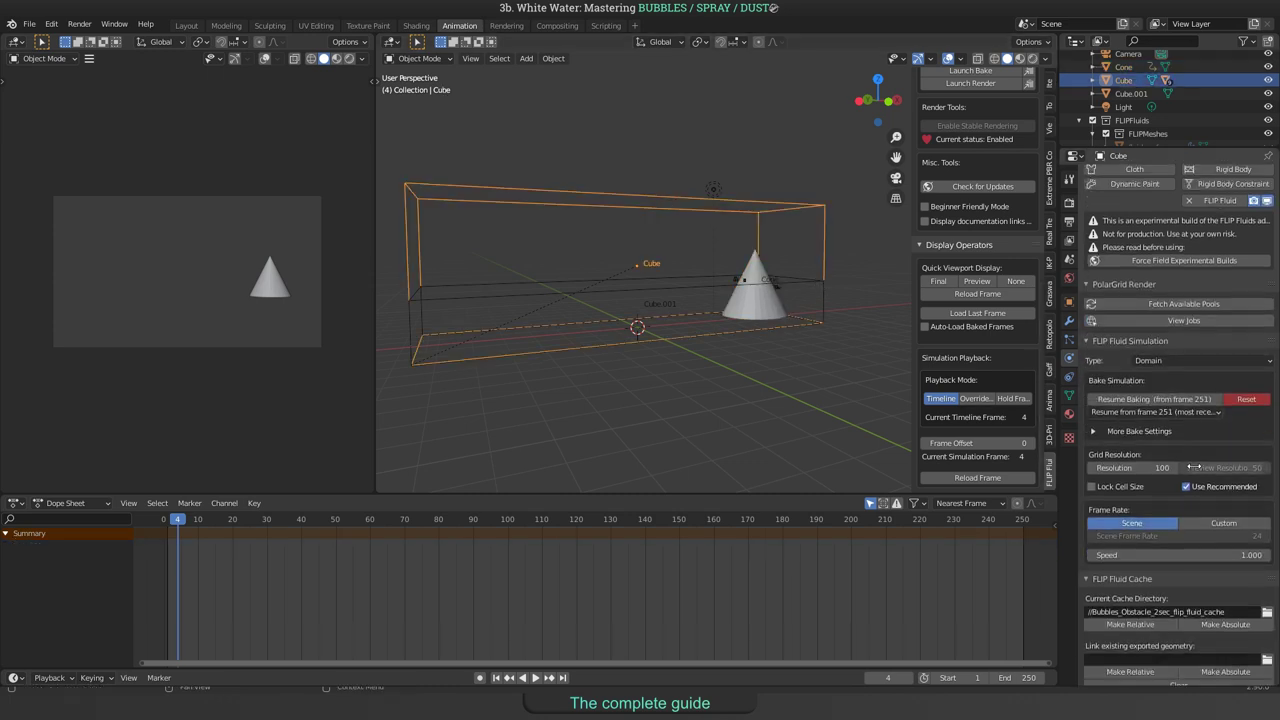
{"action": "scroll", "coordinate": [1199, 466], "scroll_direction": "down", "scroll_amount": 3}
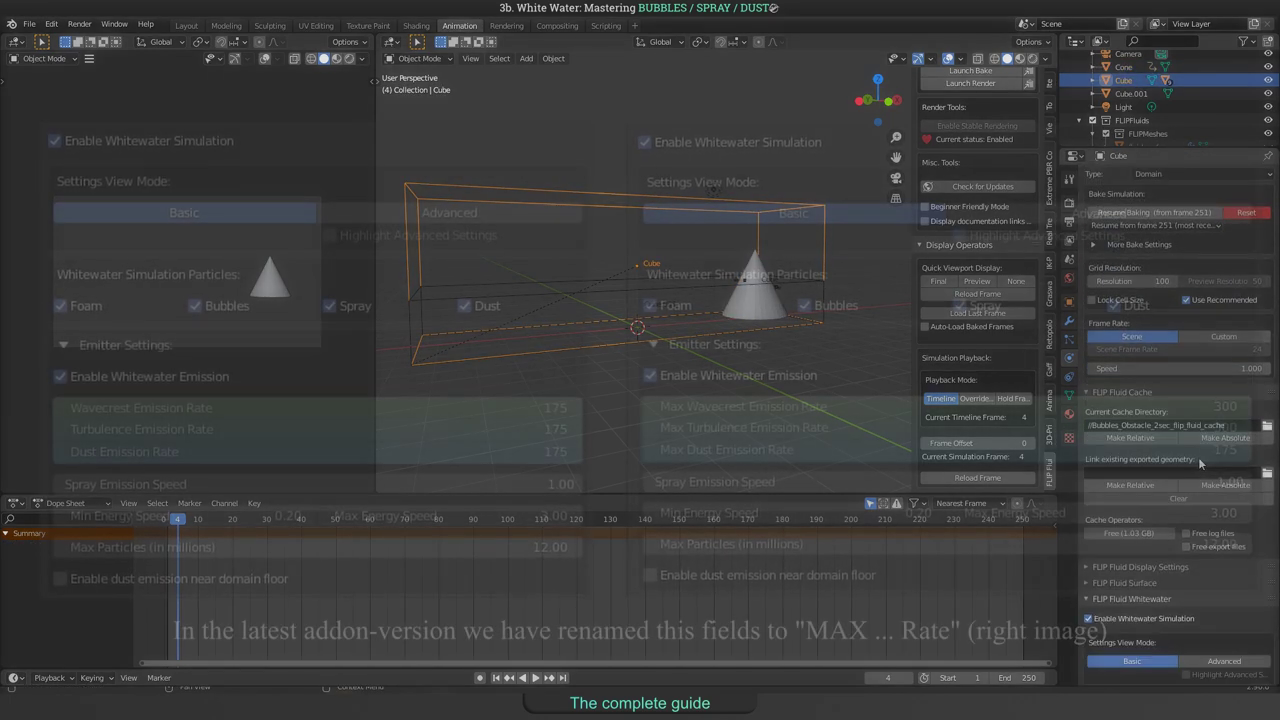
{"action": "scroll", "coordinate": [1199, 457], "scroll_direction": "down", "scroll_amount": 3}
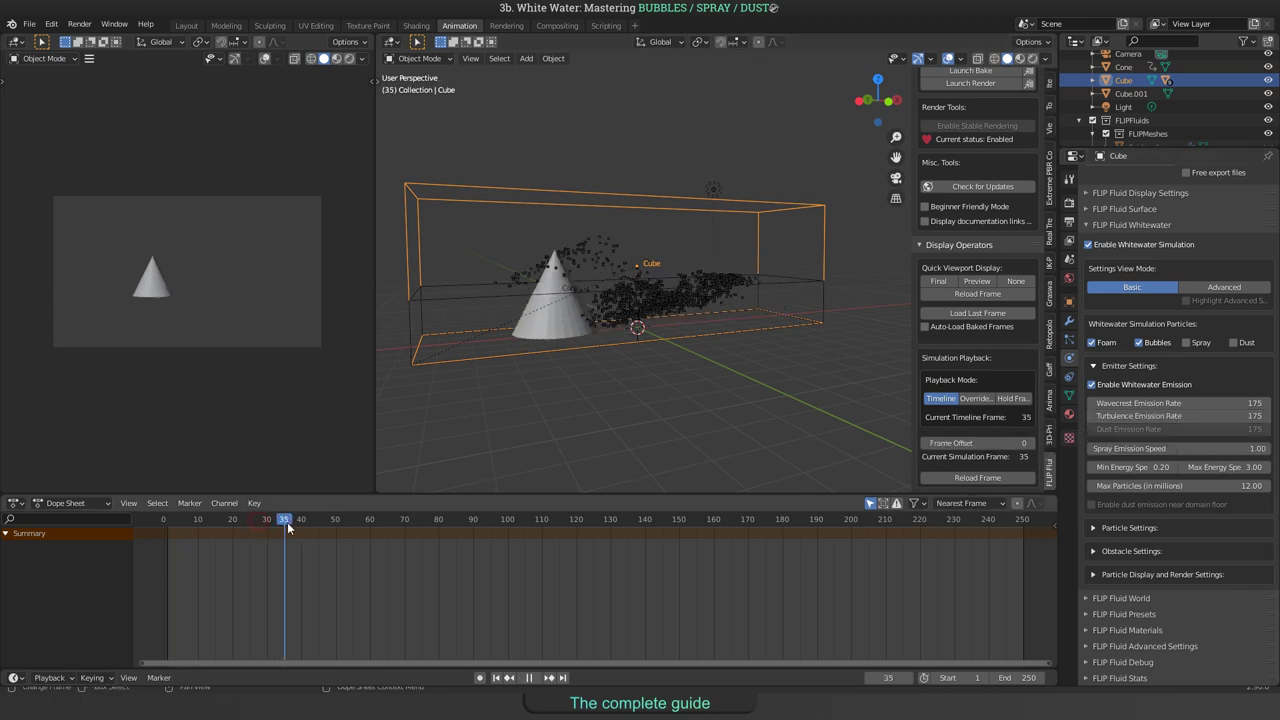
Check the whitewater_bubble particle object, then reselect the domain and view its emitter settings.
{"action": "left_click", "coordinate": [681, 307]}
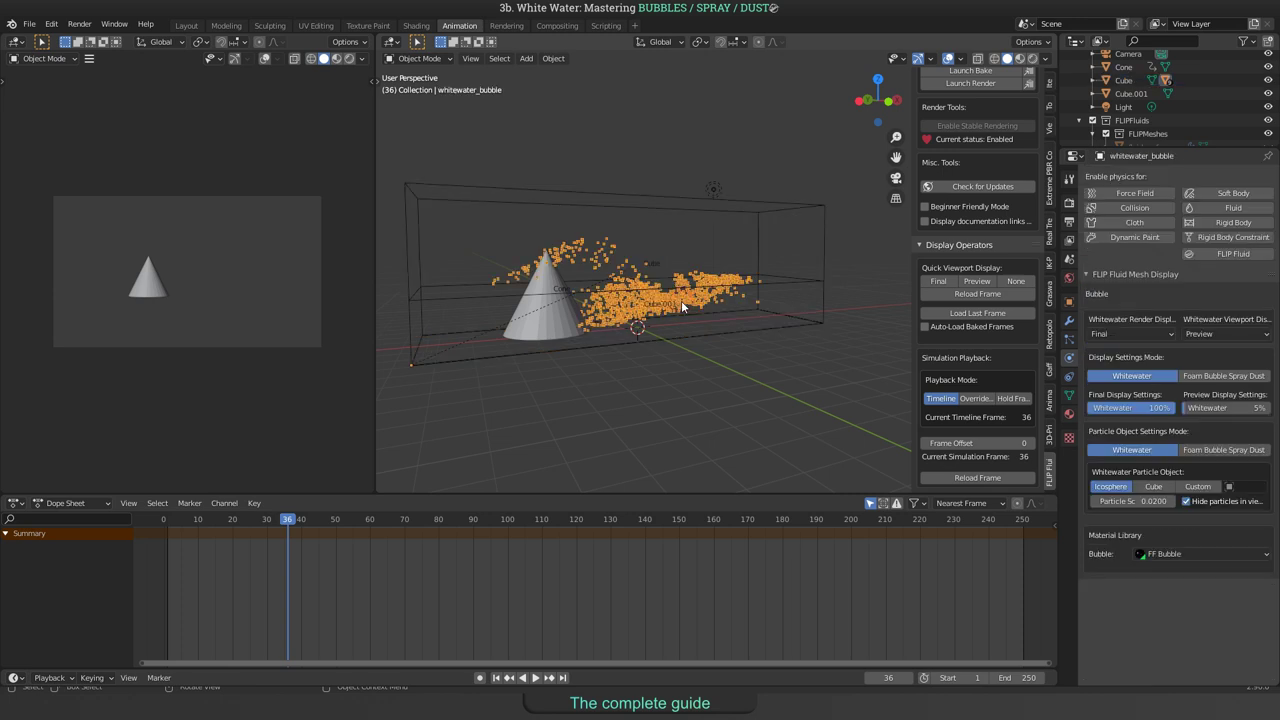
{"action": "left_click", "coordinate": [537, 202]}
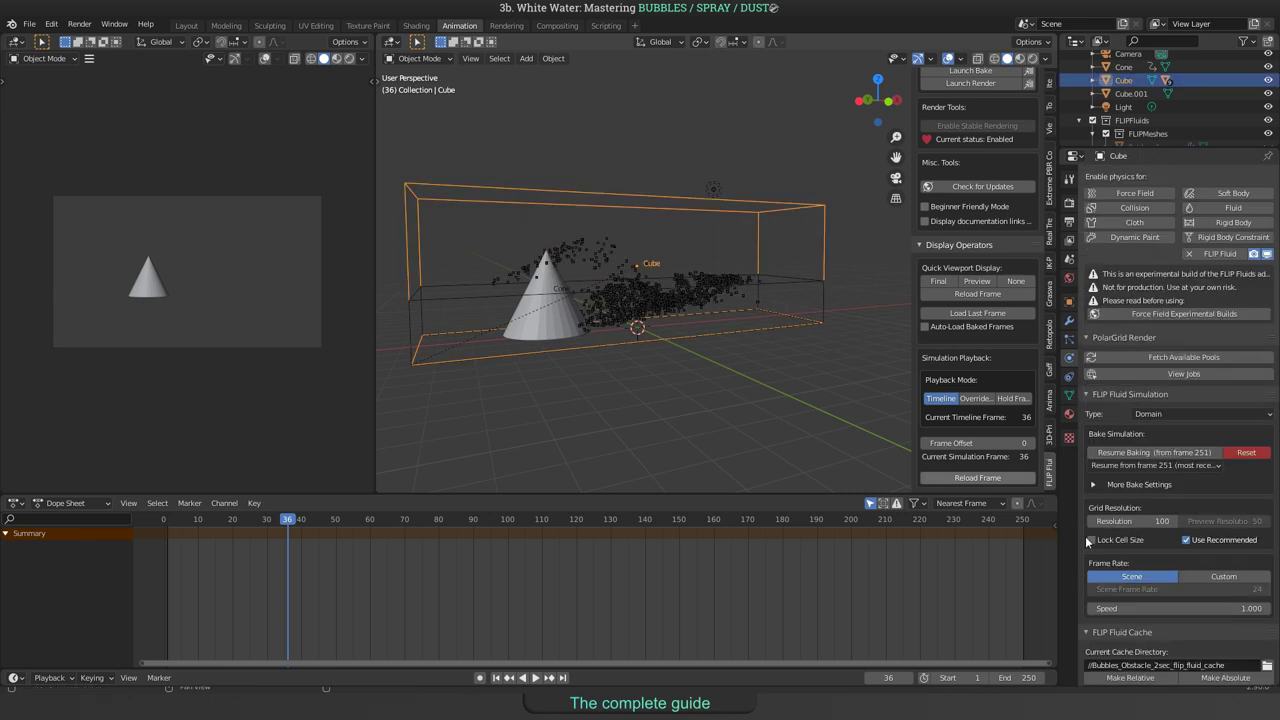
{"action": "scroll", "coordinate": [1222, 542], "scroll_direction": "down", "scroll_amount": 10}
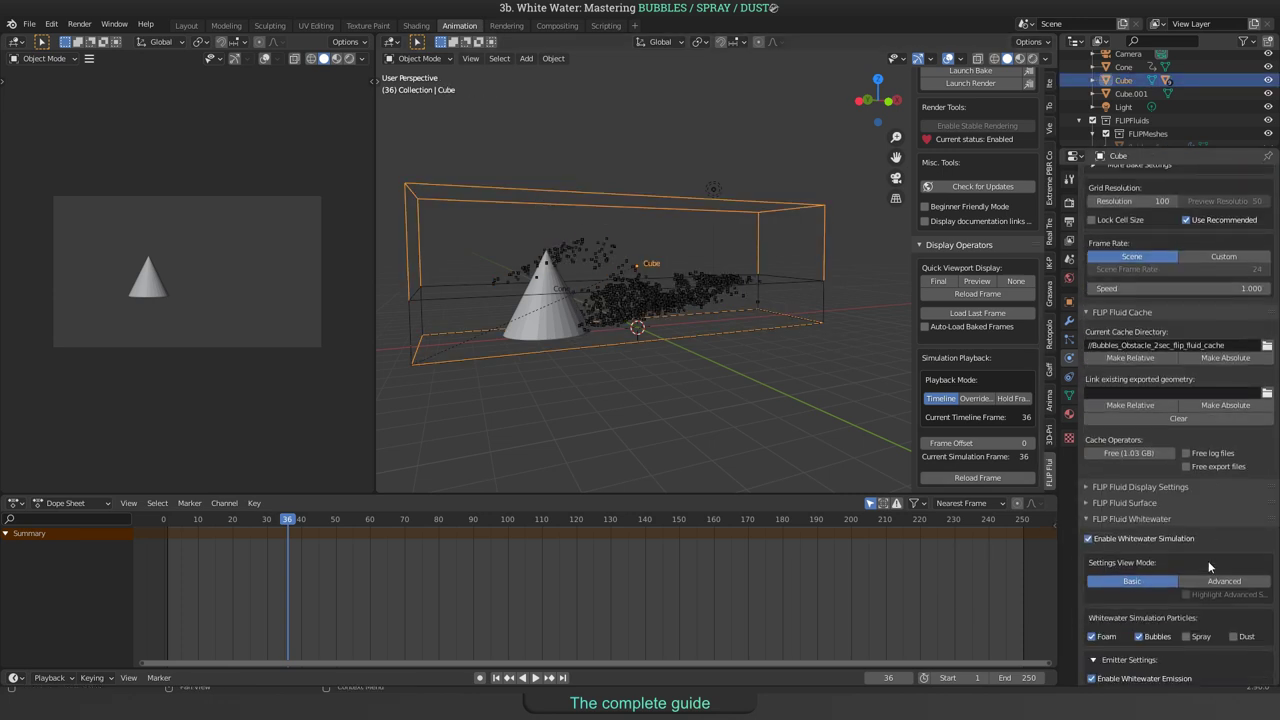
{"action": "scroll", "coordinate": [1206, 559], "scroll_direction": "down", "scroll_amount": 2}
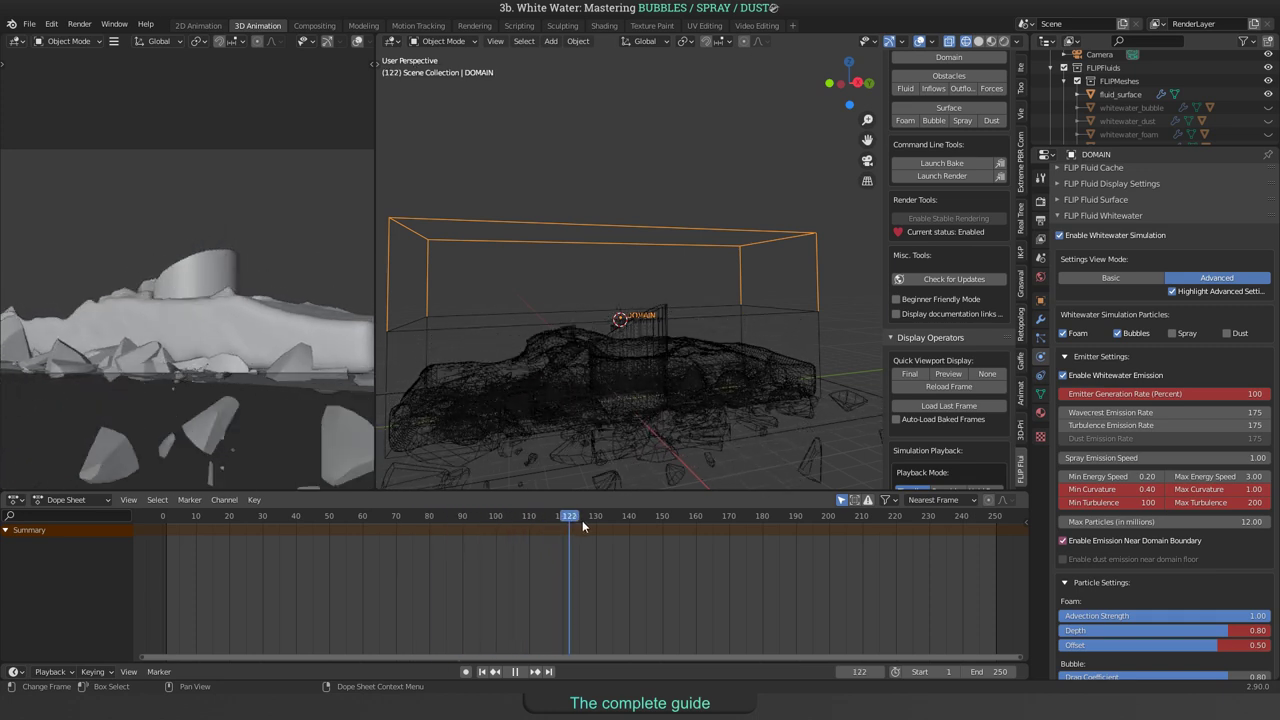
Scrub the animation back to around frame 100.
{"action": "left_click_drag", "start_coordinate": [716, 524], "coordinate": [365, 500]}
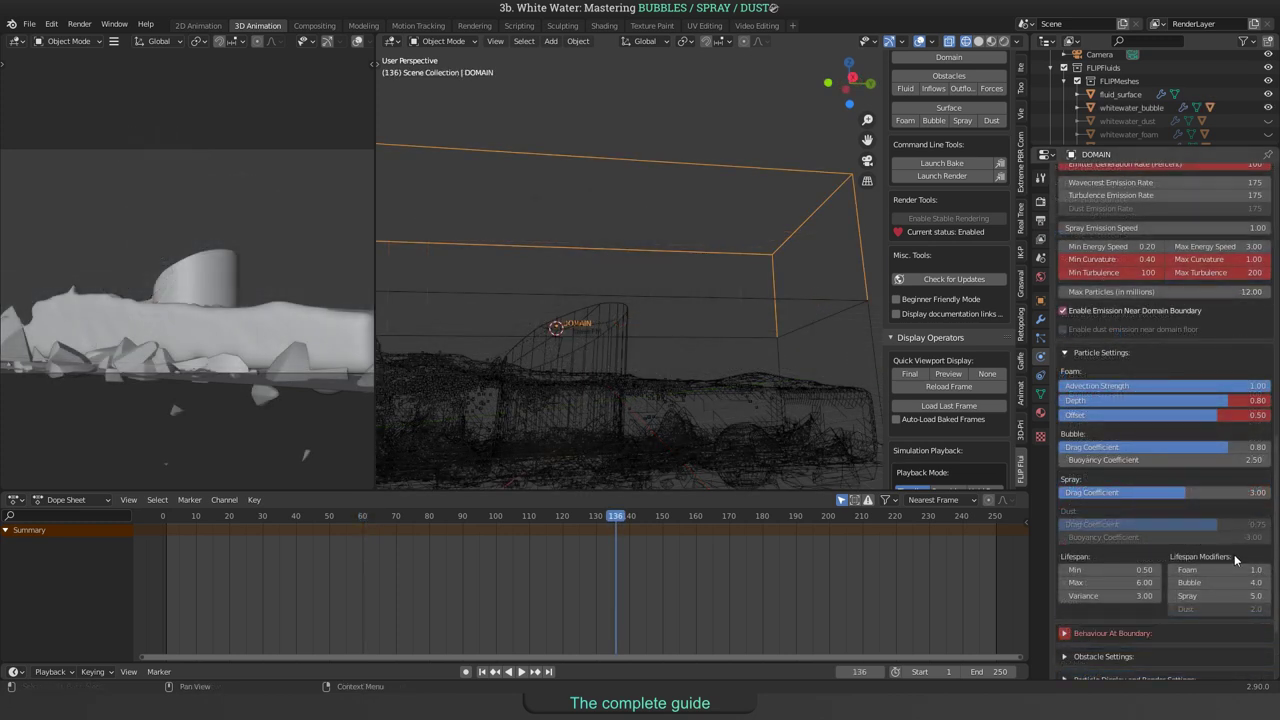
{"action": "scroll", "coordinate": [1234, 560], "scroll_direction": "down", "scroll_amount": 2}
{"action": "scroll", "coordinate": [1234, 560], "scroll_direction": "up", "scroll_amount": 8}
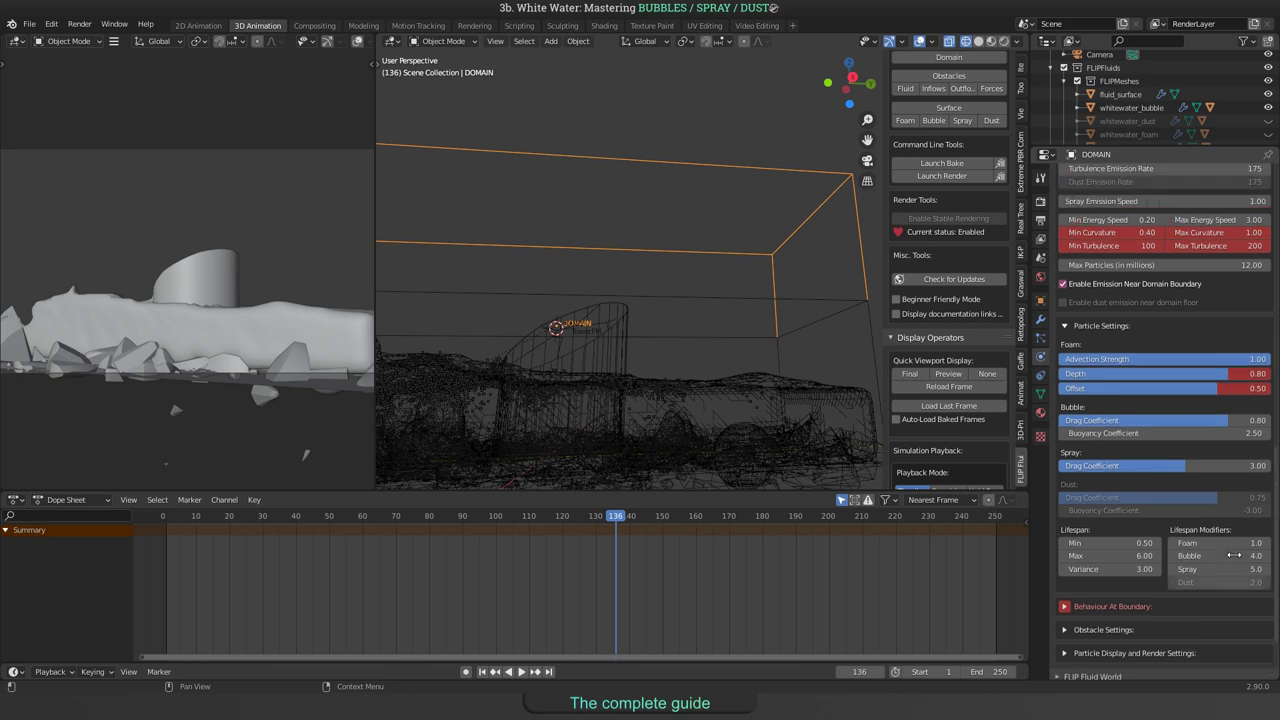
{"action": "scroll", "coordinate": [1234, 561], "scroll_direction": "up", "scroll_amount": 1}
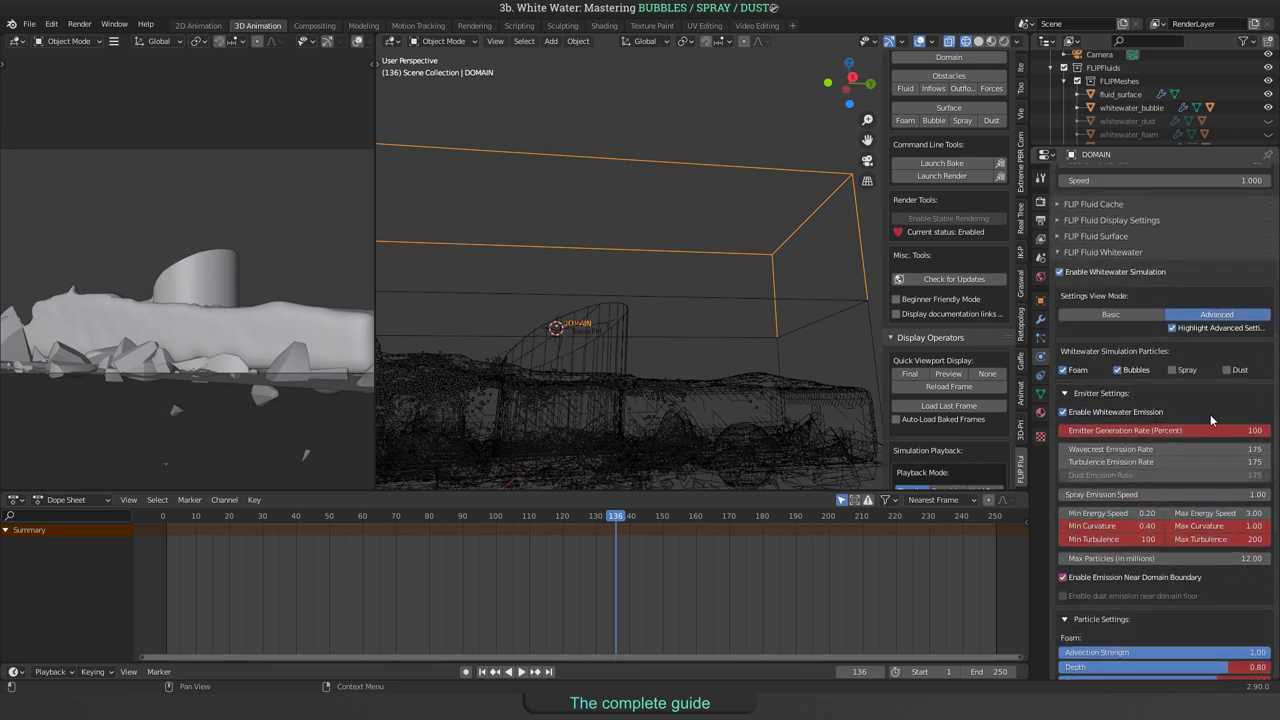
{"action": "left_click", "coordinate": [1148, 315]}
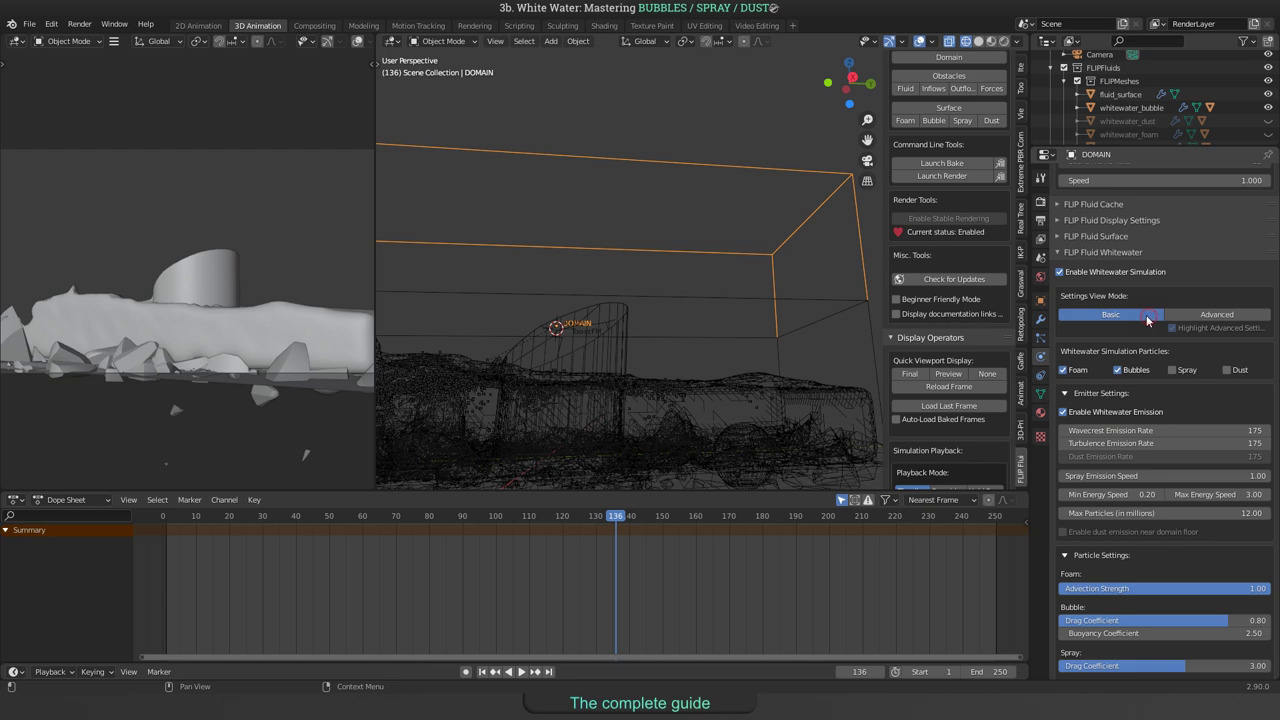
{"action": "left_click", "coordinate": [1208, 316]}
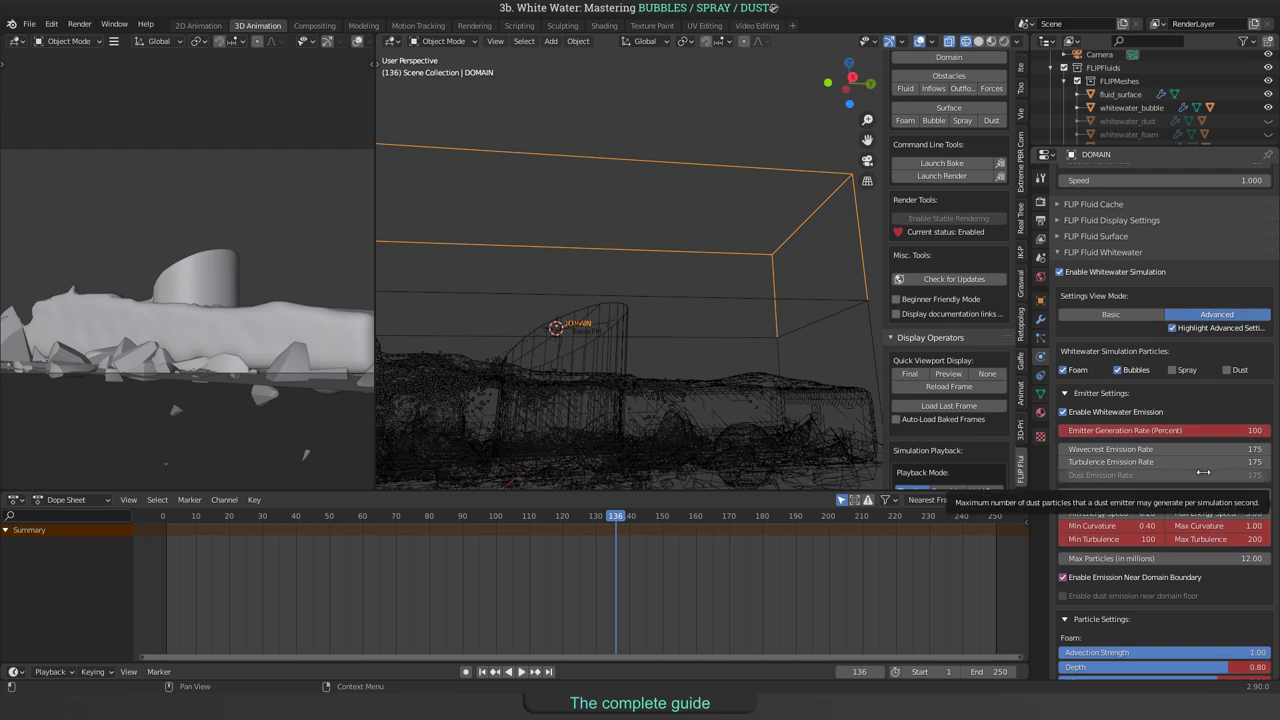
{"action": "scroll", "coordinate": [1203, 471], "scroll_direction": "down", "scroll_amount": 2}
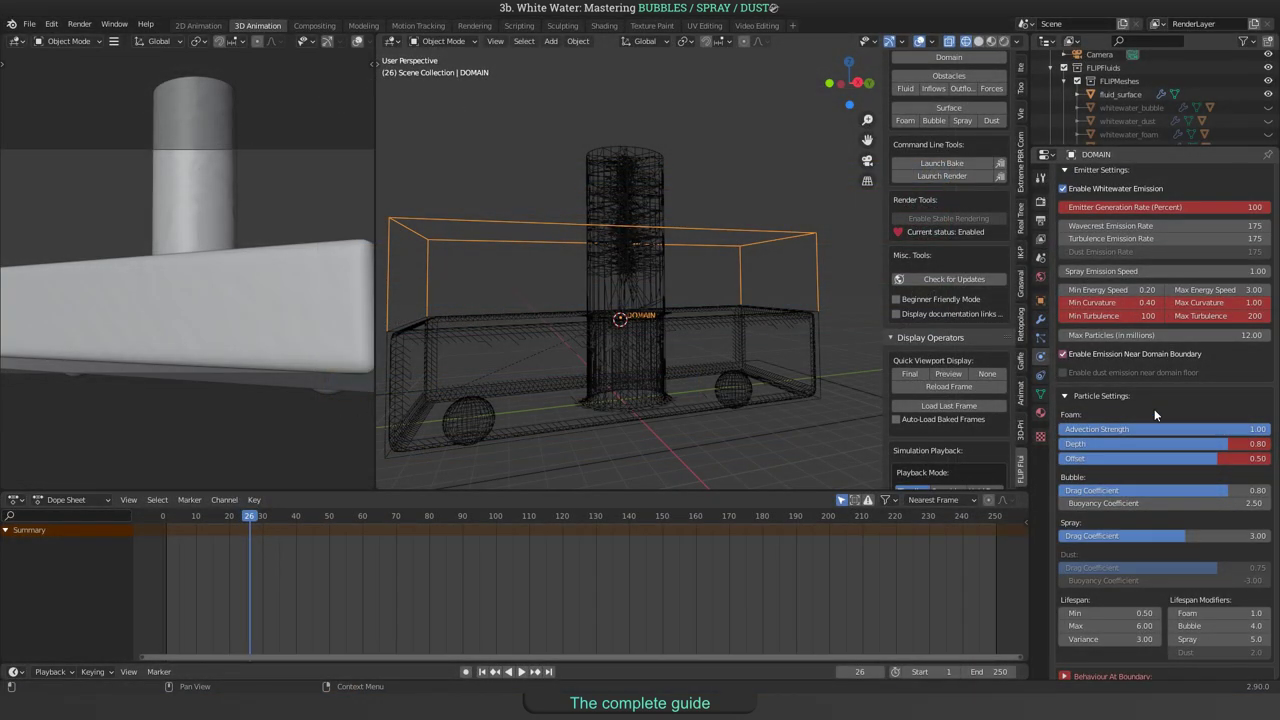
Review the bubble, spray and dust settings, then play and stop the simulation at frame 136.
{"action": "scroll", "coordinate": [1165, 395], "scroll_direction": "down", "scroll_amount": 1}
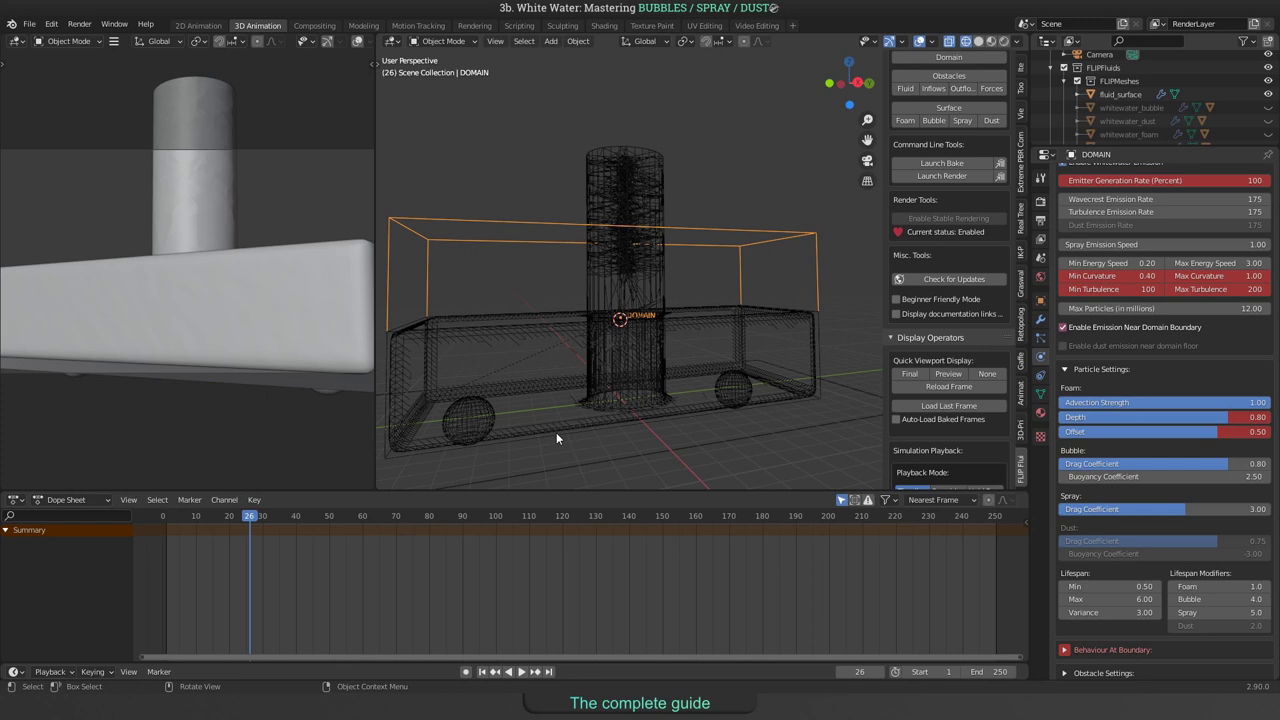
{"action": "scroll", "coordinate": [1202, 354], "scroll_direction": "down", "scroll_amount": 3}
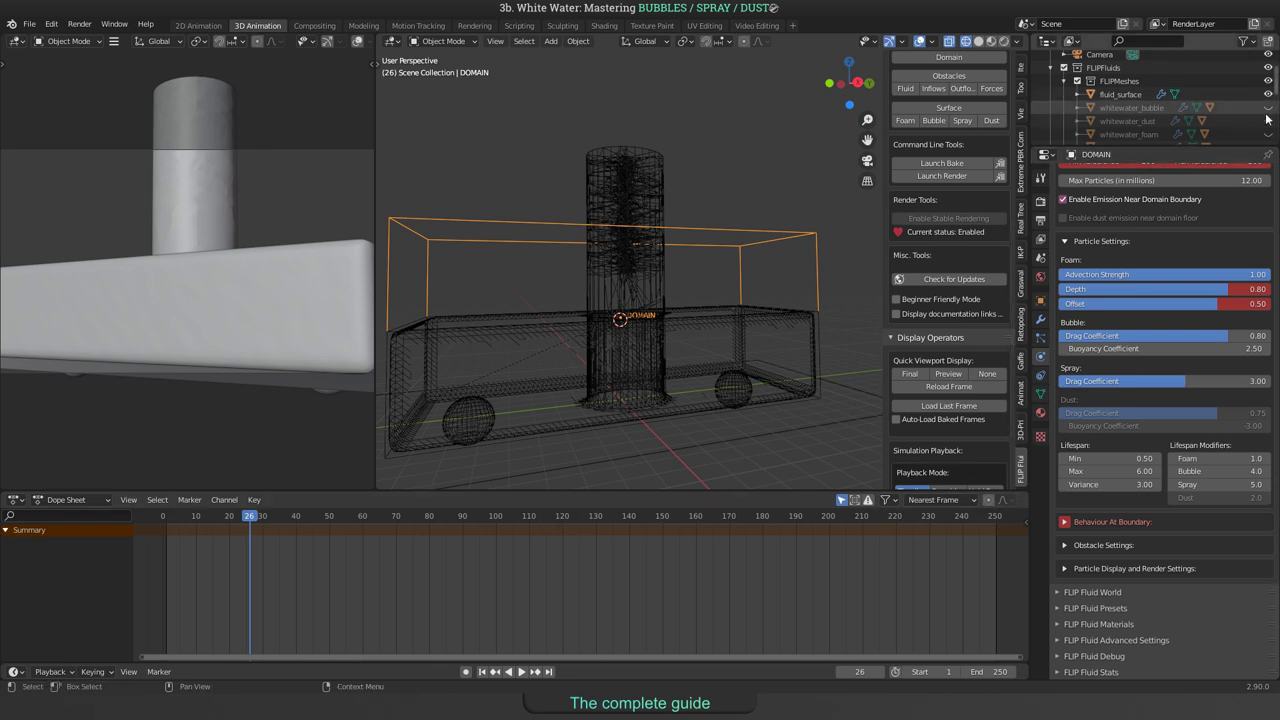
{"action": "scroll", "coordinate": [744, 425], "scroll_direction": "up", "scroll_amount": 4}
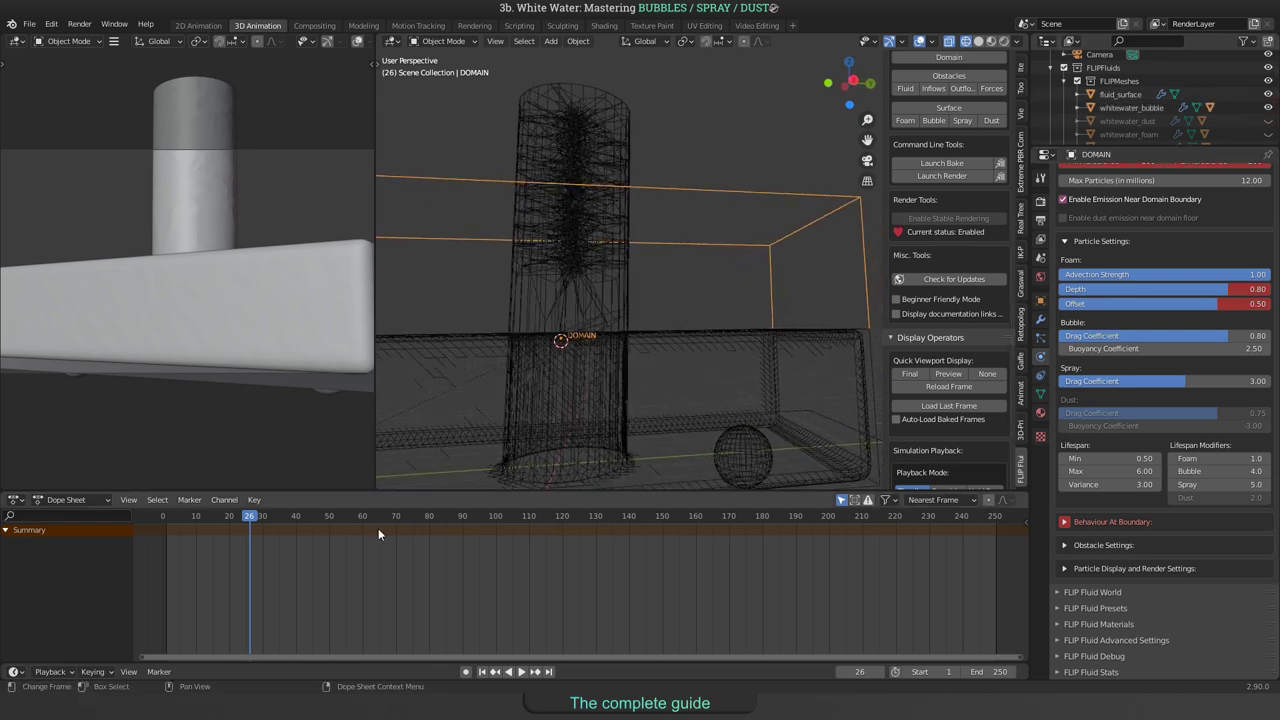
{"action": "key", "text": "space"}
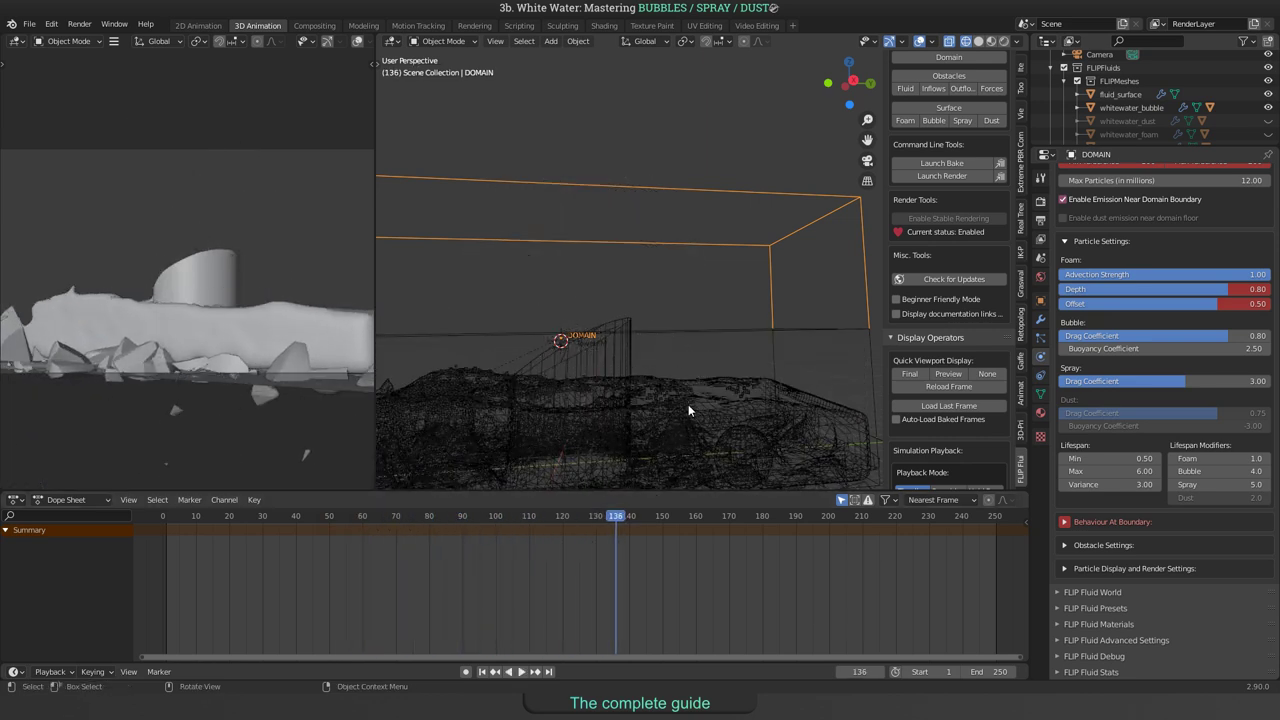
{"action": "key", "text": "space"}
{"action": "middle_click_drag", "start_coordinate": [688, 411], "coordinate": [684, 390]}
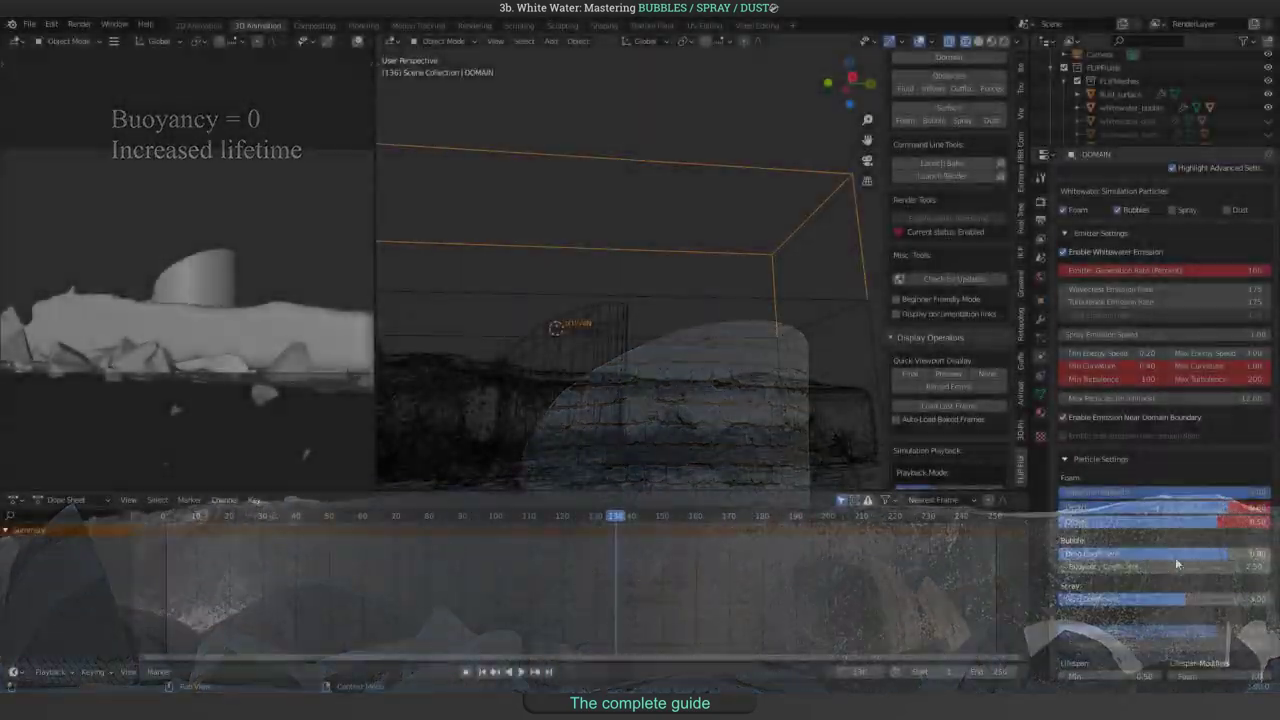
Show the lifespan modifiers Foam 1.0, Bubble 4.0, Spray 5.0 and Dust 2.0.
{"action": "scroll", "coordinate": [1175, 557], "scroll_direction": "down", "scroll_amount": 5}
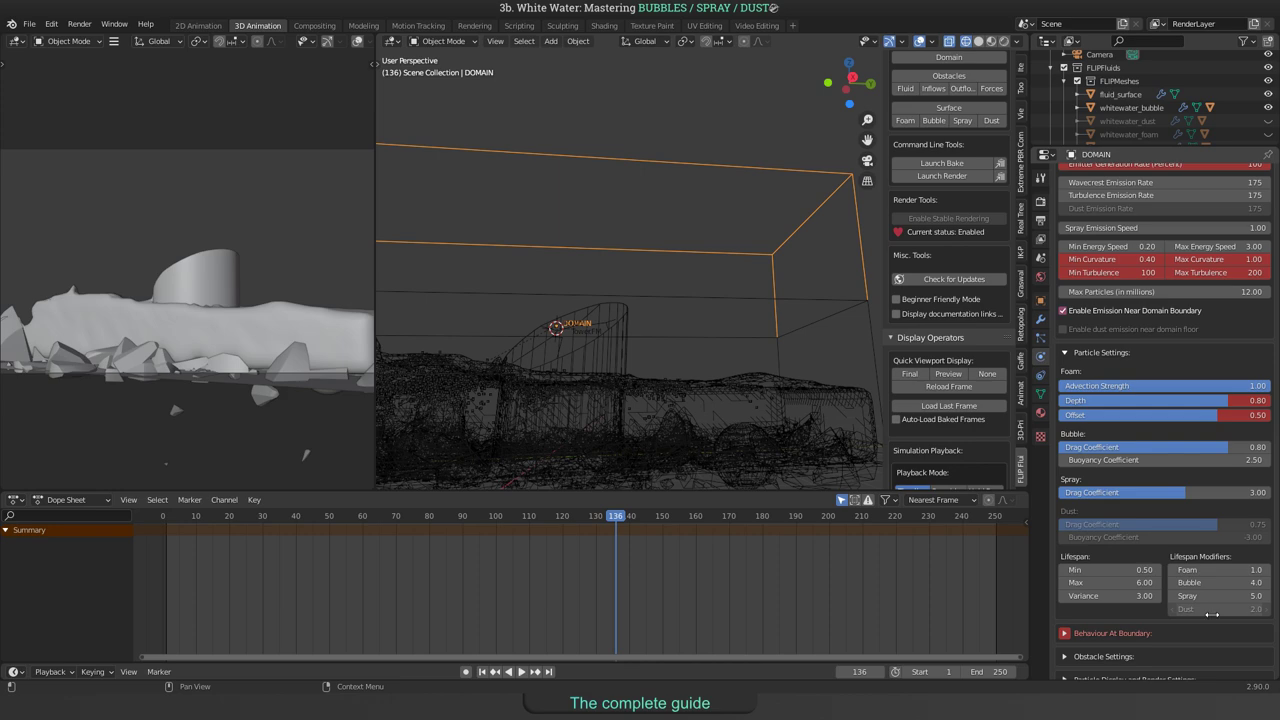
Scroll the Domain's FLIP Fluid Whitewater panel to its basic settings with emission rates of 300.
{"action": "scroll", "coordinate": [1235, 561], "scroll_direction": "down", "scroll_amount": 3}
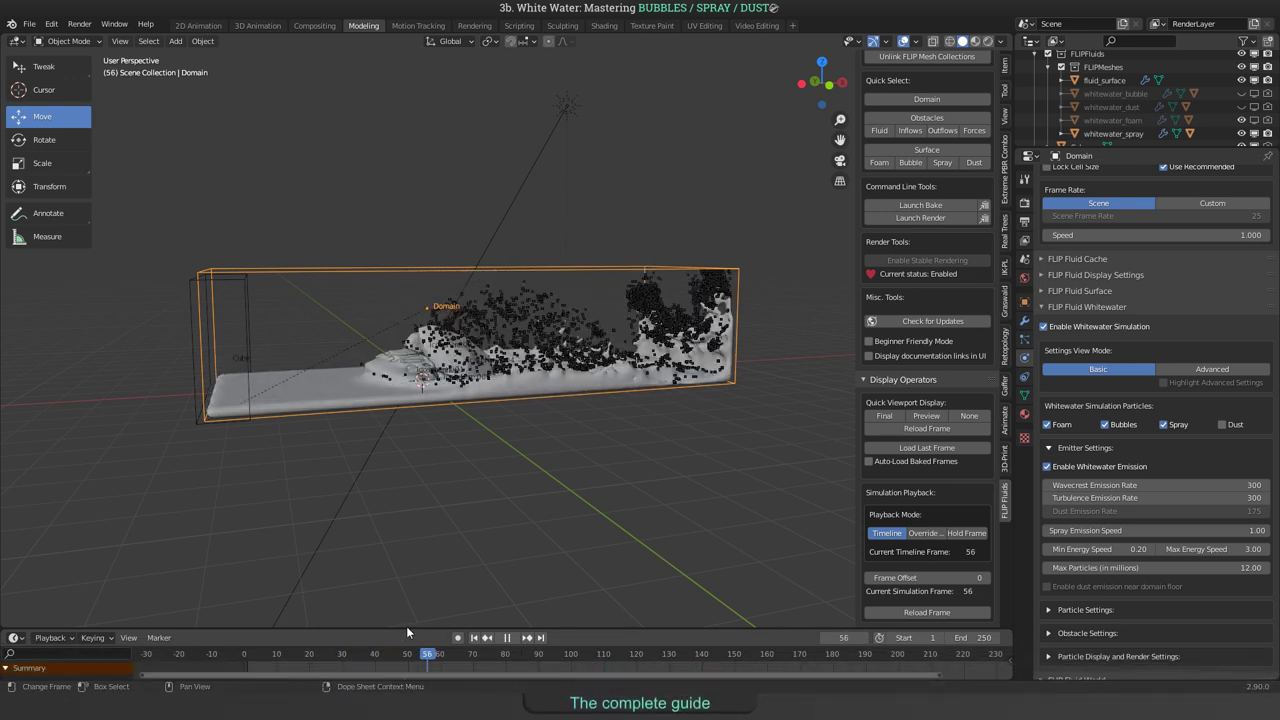
Scrub the simulation back to frame 28 and scroll up to the FLIP Fluid Whitewater header.
{"action": "mouse_move", "coordinate": [363, 628]}
{"action": "left_mouse_down"}
{"action": "mouse_move", "coordinate": [324, 620]}
{"action": "mouse_move", "coordinate": [348, 620]}
{"action": "left_mouse_up"}
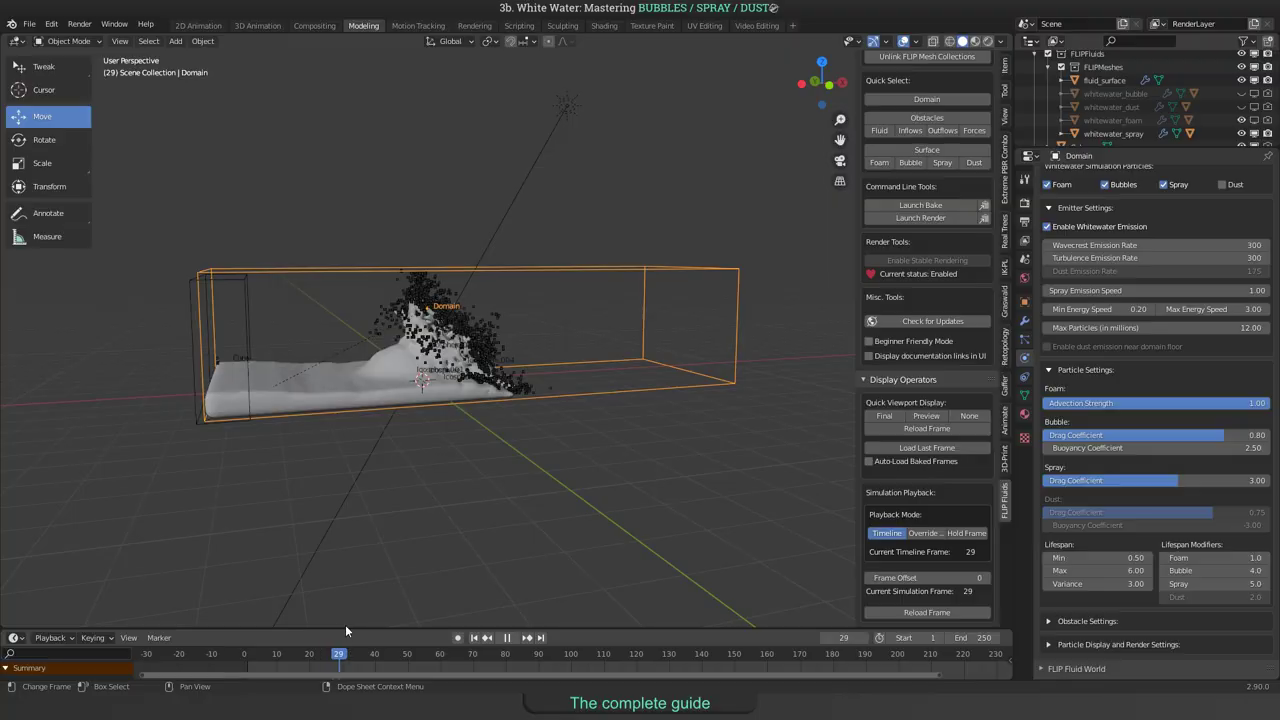
{"action": "mouse_move", "coordinate": [330, 625]}
{"action": "left_mouse_down"}
{"action": "mouse_move", "coordinate": [305, 622]}
{"action": "mouse_move", "coordinate": [336, 622]}
{"action": "left_mouse_up"}
{"action": "scroll", "coordinate": [1201, 438], "scroll_direction": "up", "scroll_amount": 4}
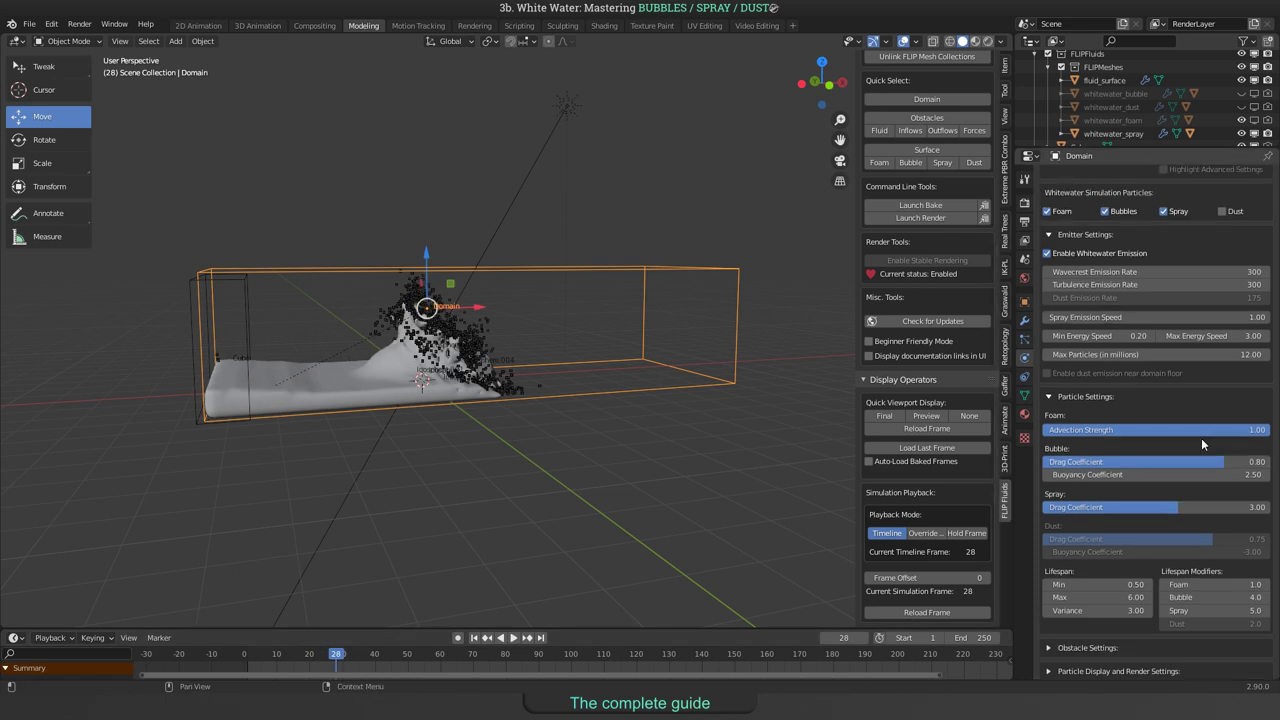
{"action": "scroll", "coordinate": [1205, 455], "scroll_direction": "up", "scroll_amount": 2}
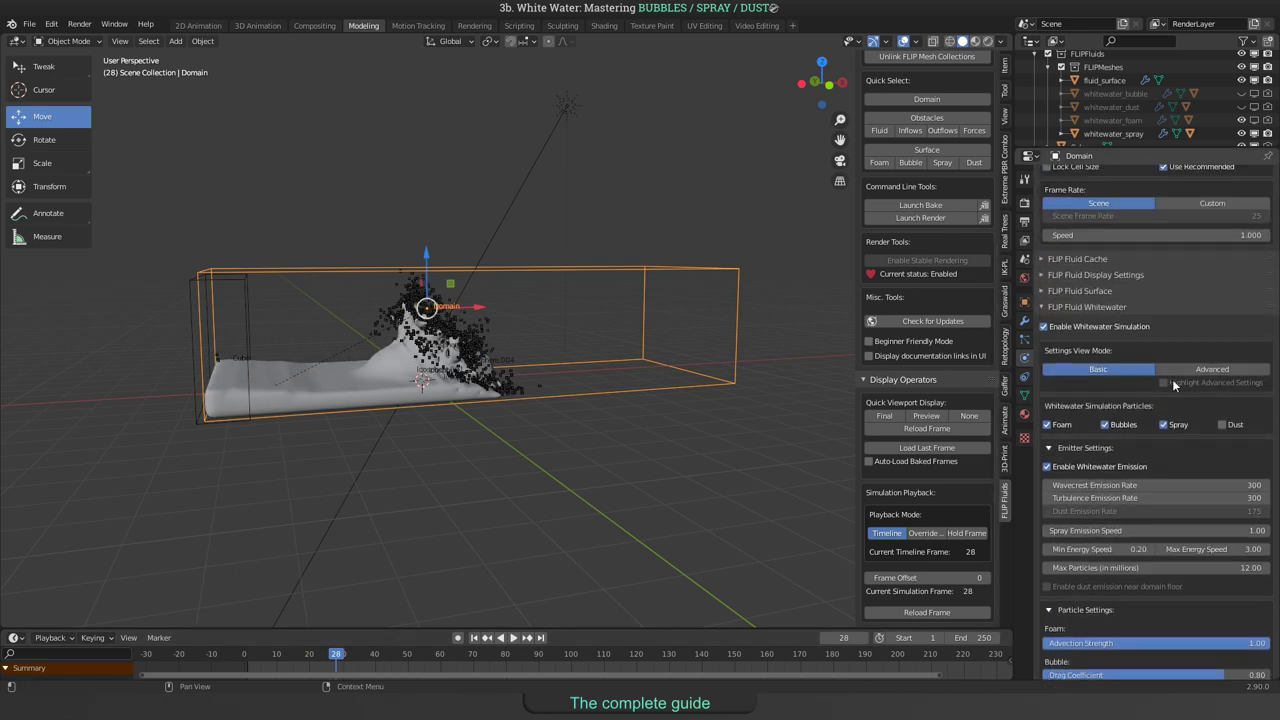
Switch the whitewater Settings View Mode to Advanced and look through the emitter options.
{"action": "left_click", "coordinate": [1241, 370]}
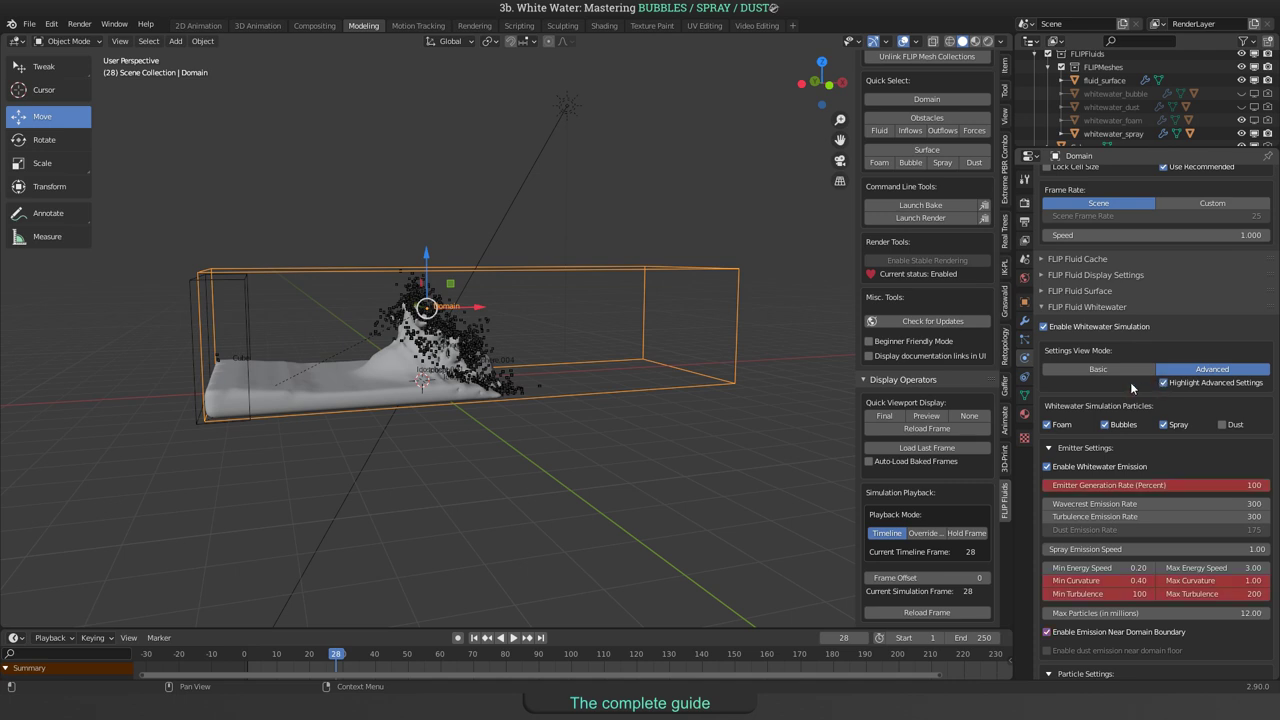
{"action": "scroll", "coordinate": [1130, 382], "scroll_direction": "down", "scroll_amount": 2}
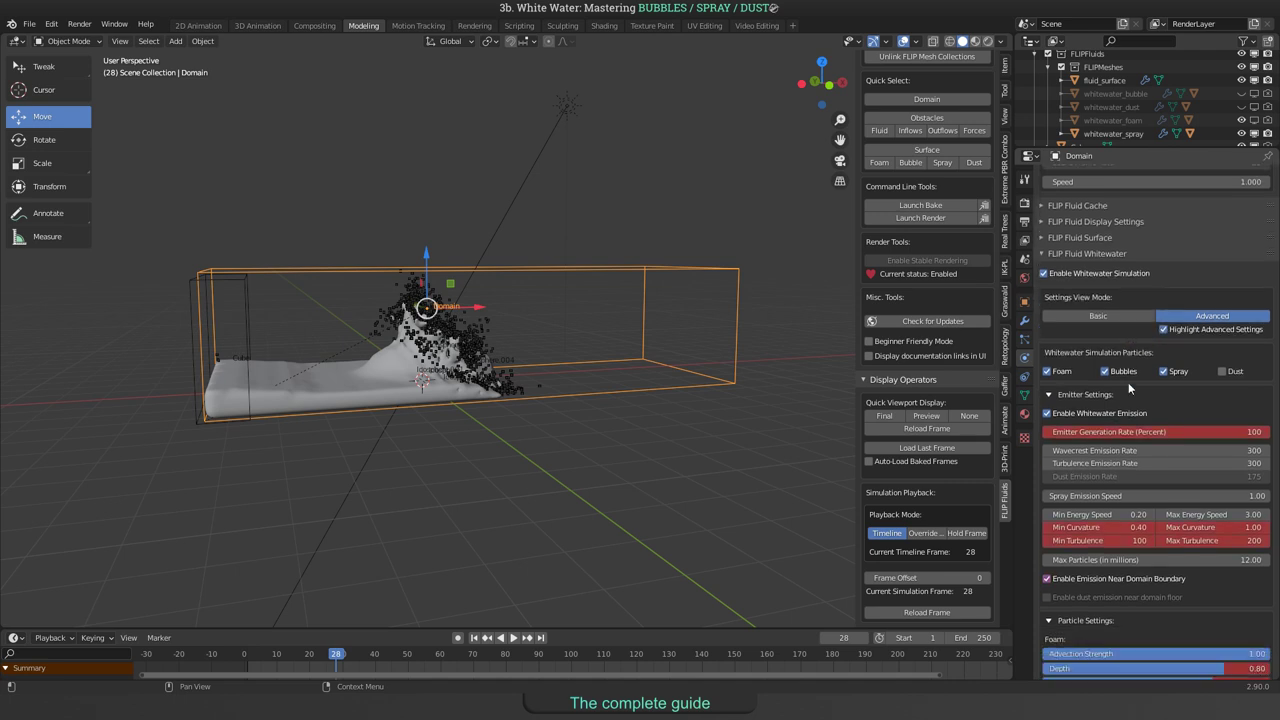
{"action": "scroll", "coordinate": [1128, 382], "scroll_direction": "down", "scroll_amount": 1}
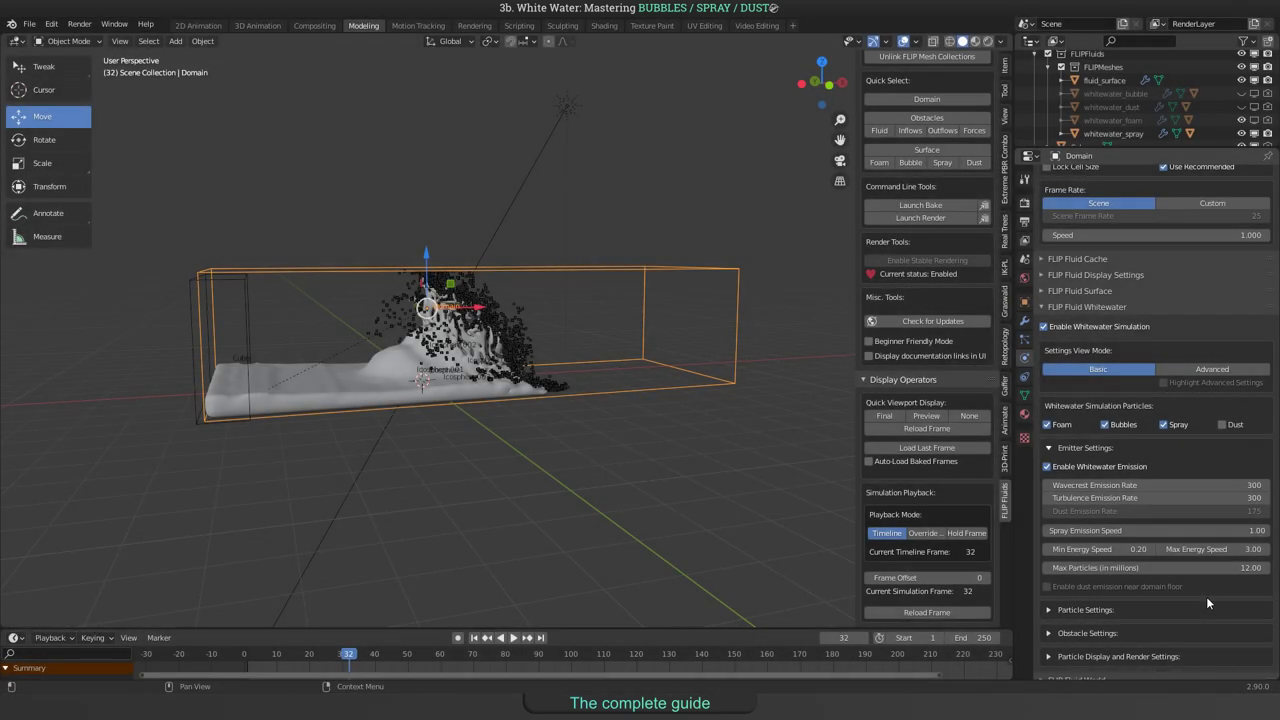
Play a few frames and keep Spray Emission Speed at 1.0.
{"action": "scroll", "coordinate": [1206, 596], "scroll_direction": "down", "scroll_amount": 2}
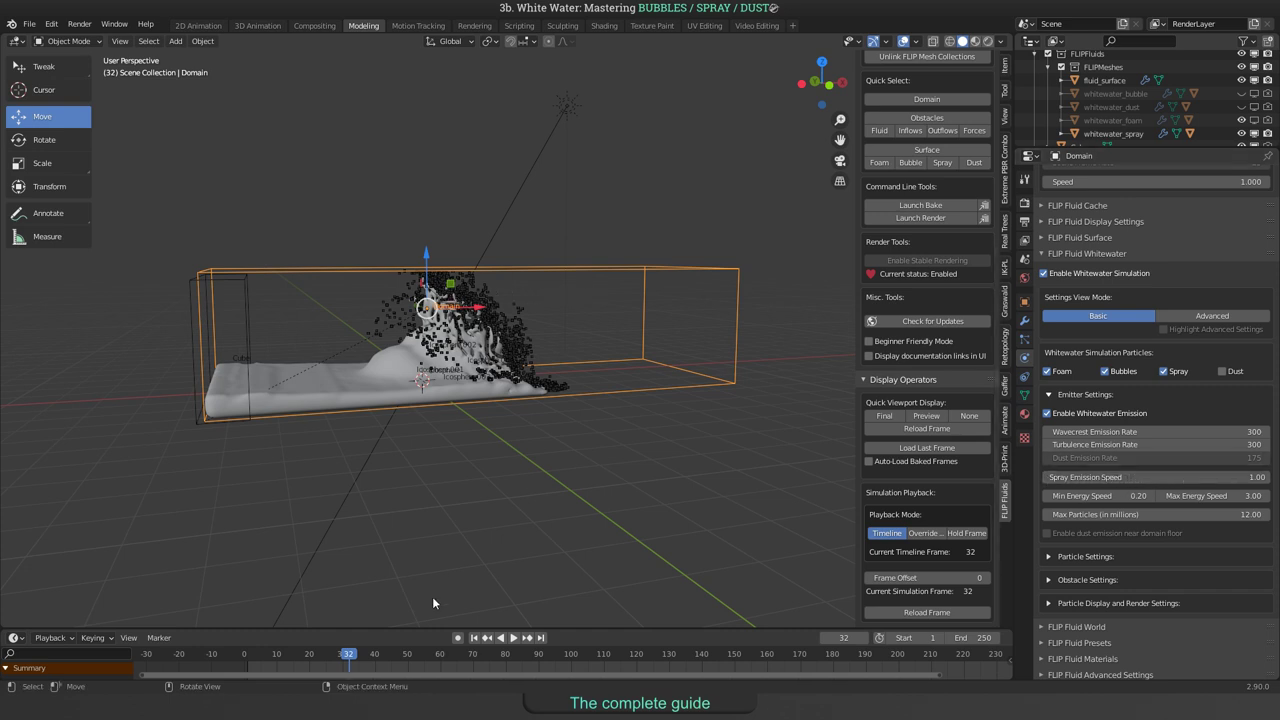
{"action": "key", "text": "space"}
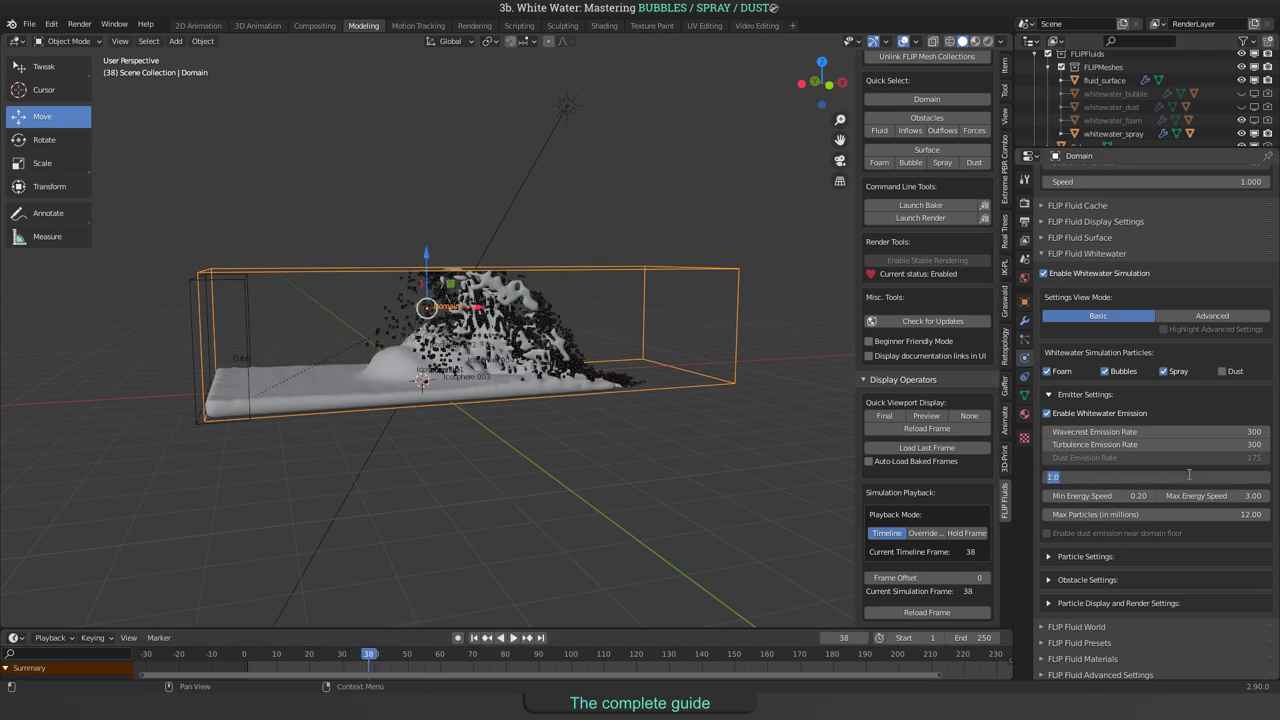
{"action": "left_click", "coordinate": [1188, 477]}
{"action": "key", "text": "Return"}
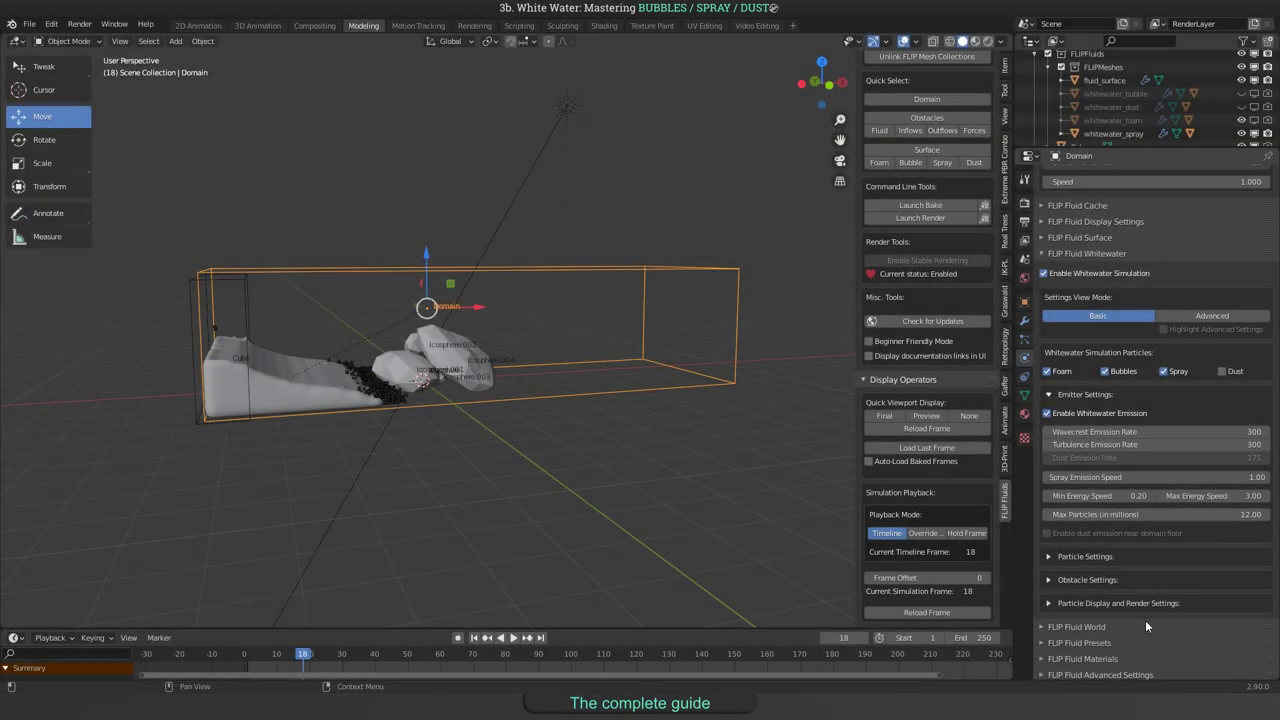
{"action": "scroll", "coordinate": [1157, 512], "scroll_direction": "down", "scroll_amount": 1}
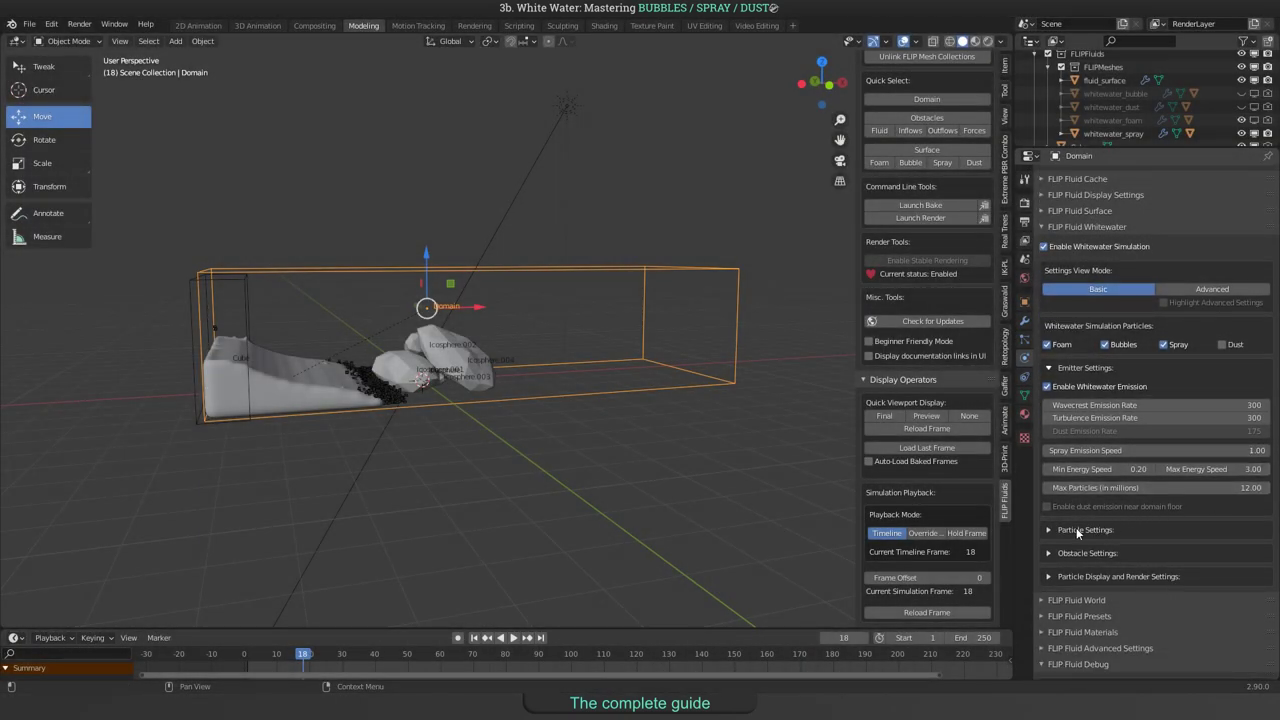
Review the whitewater drag, buoyancy and lifespan settings, then play the simulation to frame 158.
{"action": "left_click", "coordinate": [1050, 530]}
{"action": "scroll", "coordinate": [1160, 513], "scroll_direction": "down", "scroll_amount": 3}
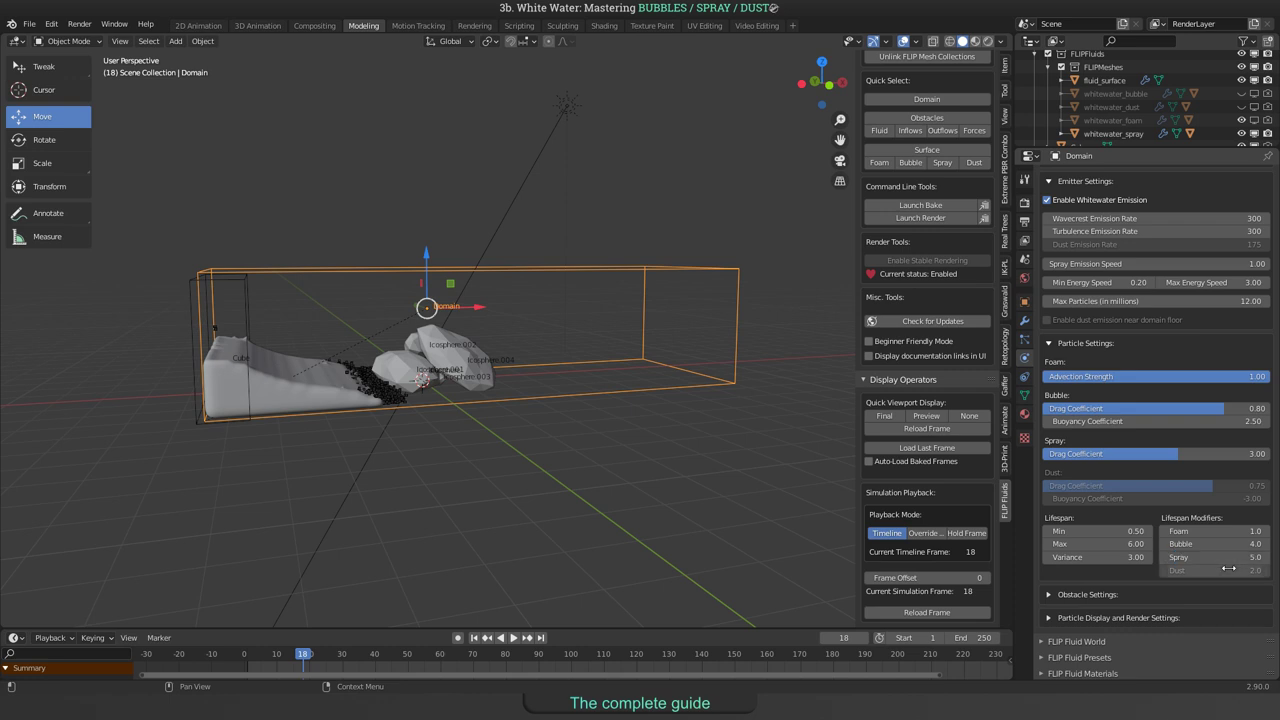
{"action": "scroll", "coordinate": [1238, 556], "scroll_direction": "up", "scroll_amount": 1}
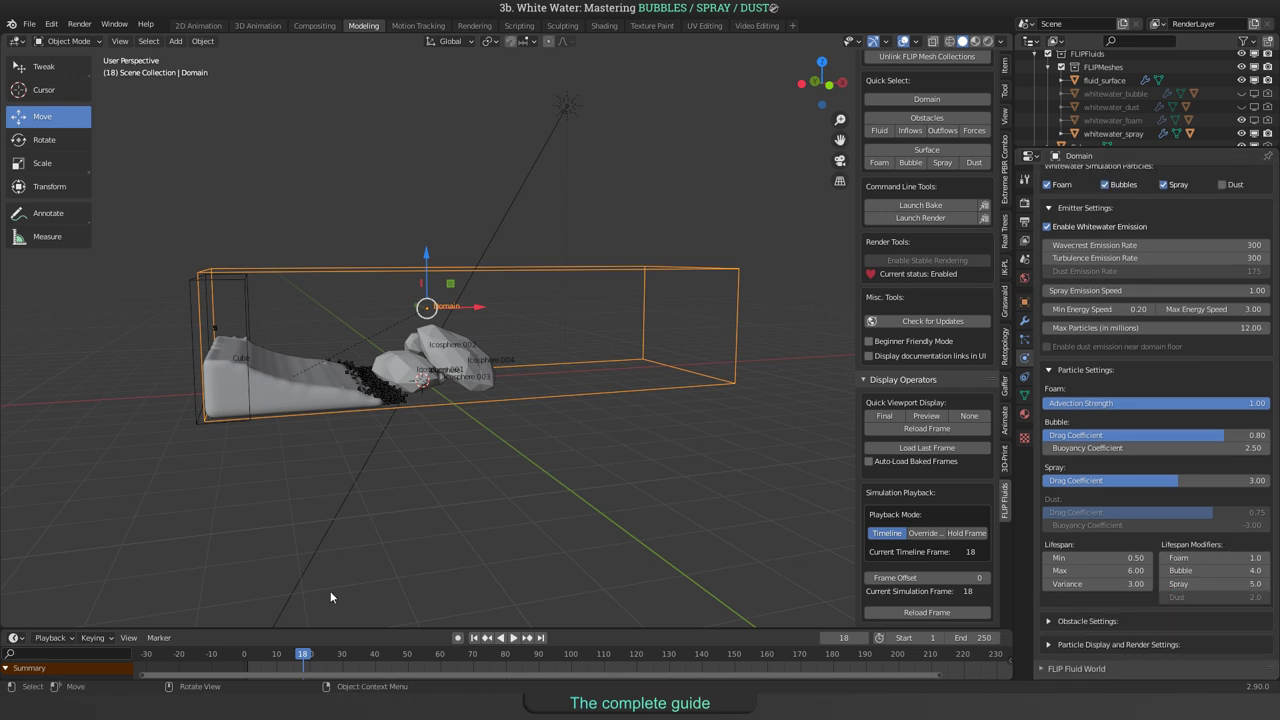
{"action": "key", "text": "space"}
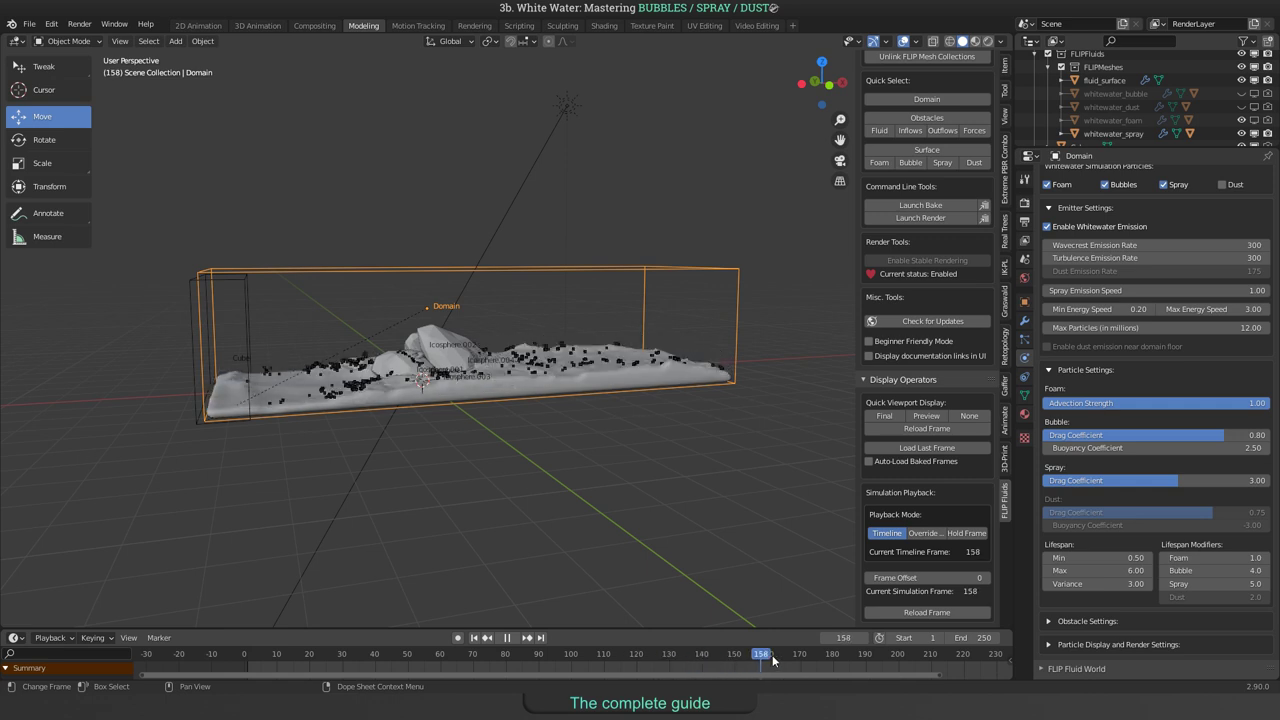
Restart the simulation from its early frames and orbit around the fluid domain.
{"action": "key", "text": "shift+Left"}
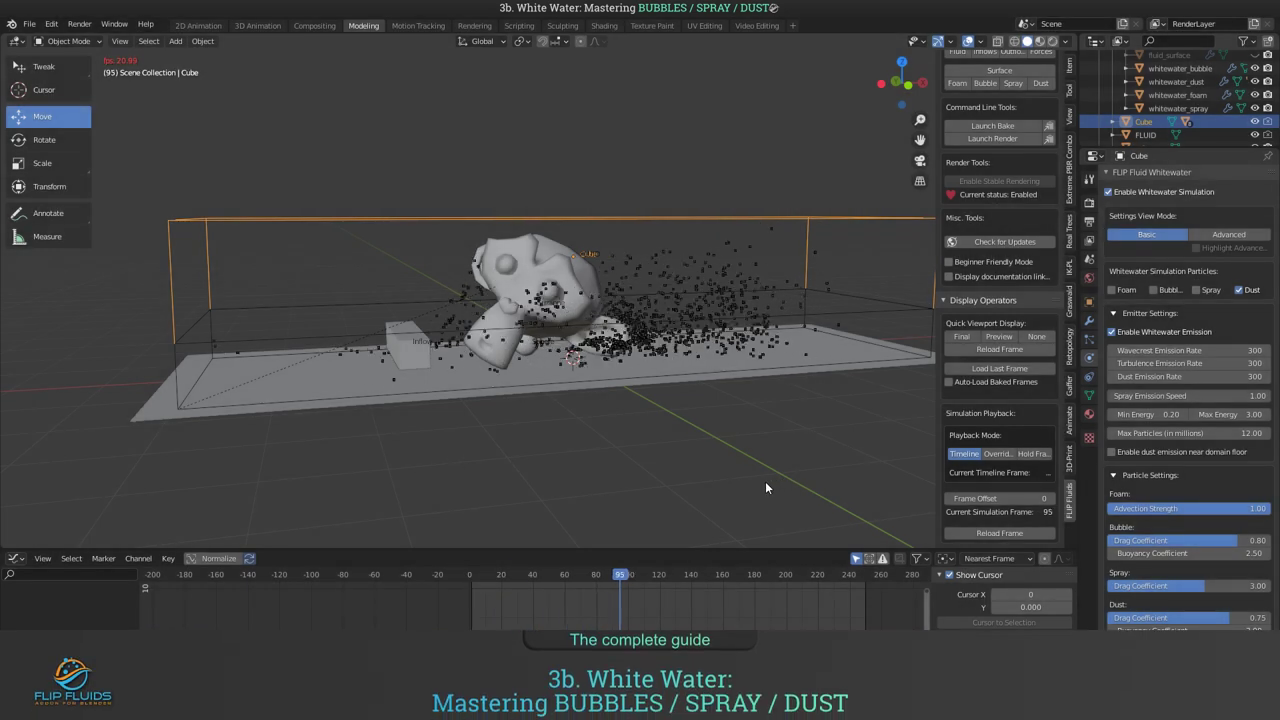
{"action": "middle_click_drag", "start_coordinate": [753, 482], "coordinate": [694, 472]}
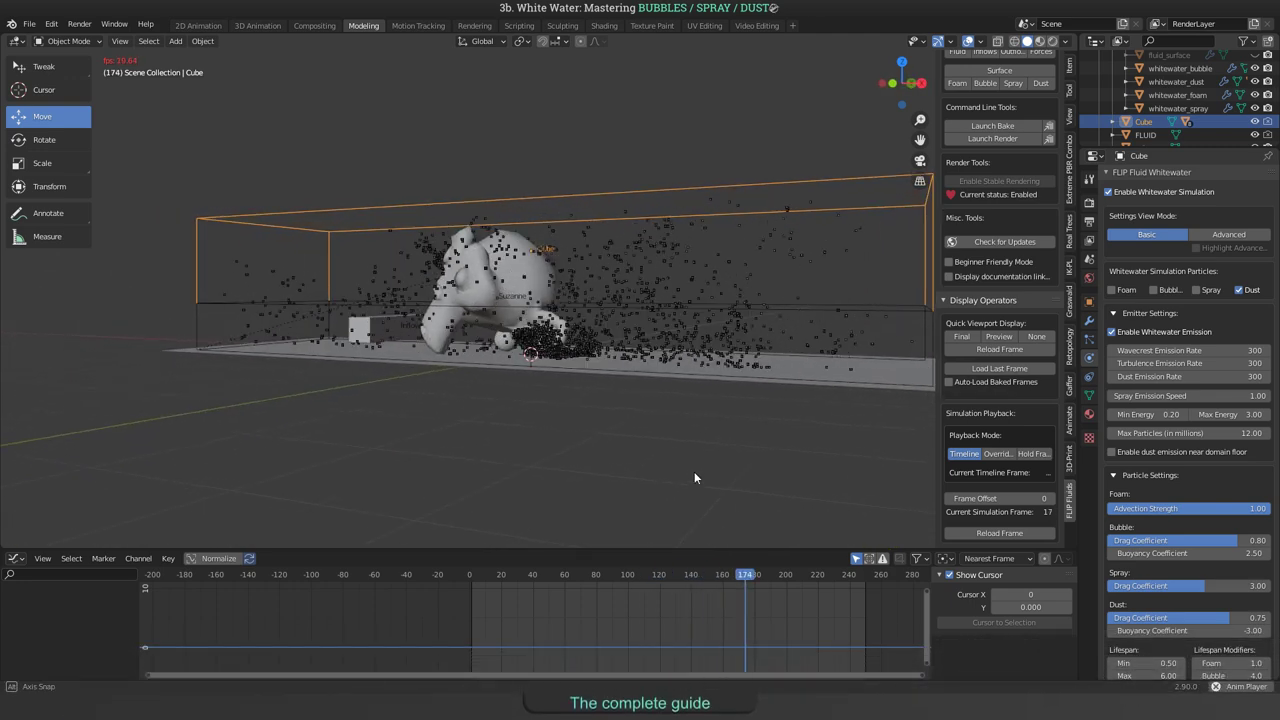
{"action": "scroll", "coordinate": [1240, 95], "scroll_direction": "up", "scroll_amount": 2}
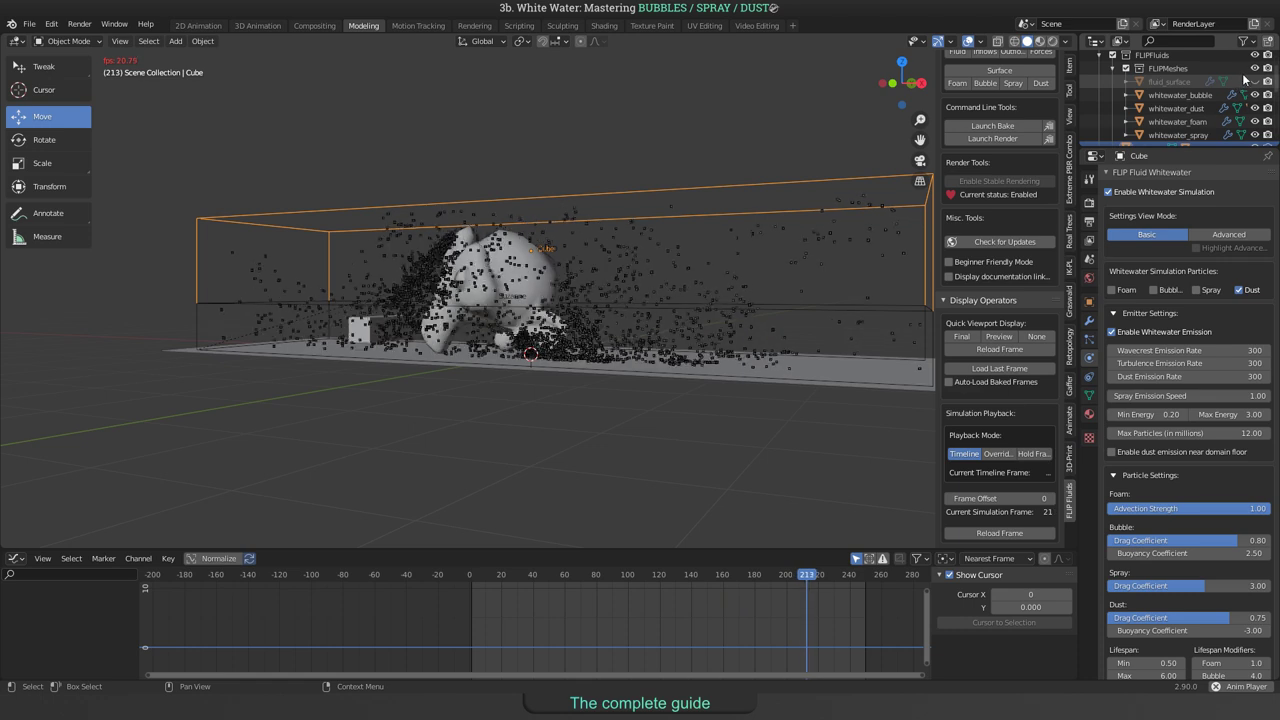
Toggle fluid_surface visibility, leaving it hidden, and orbit to view Suzanne among the dust.
{"action": "left_click", "coordinate": [1256, 82]}
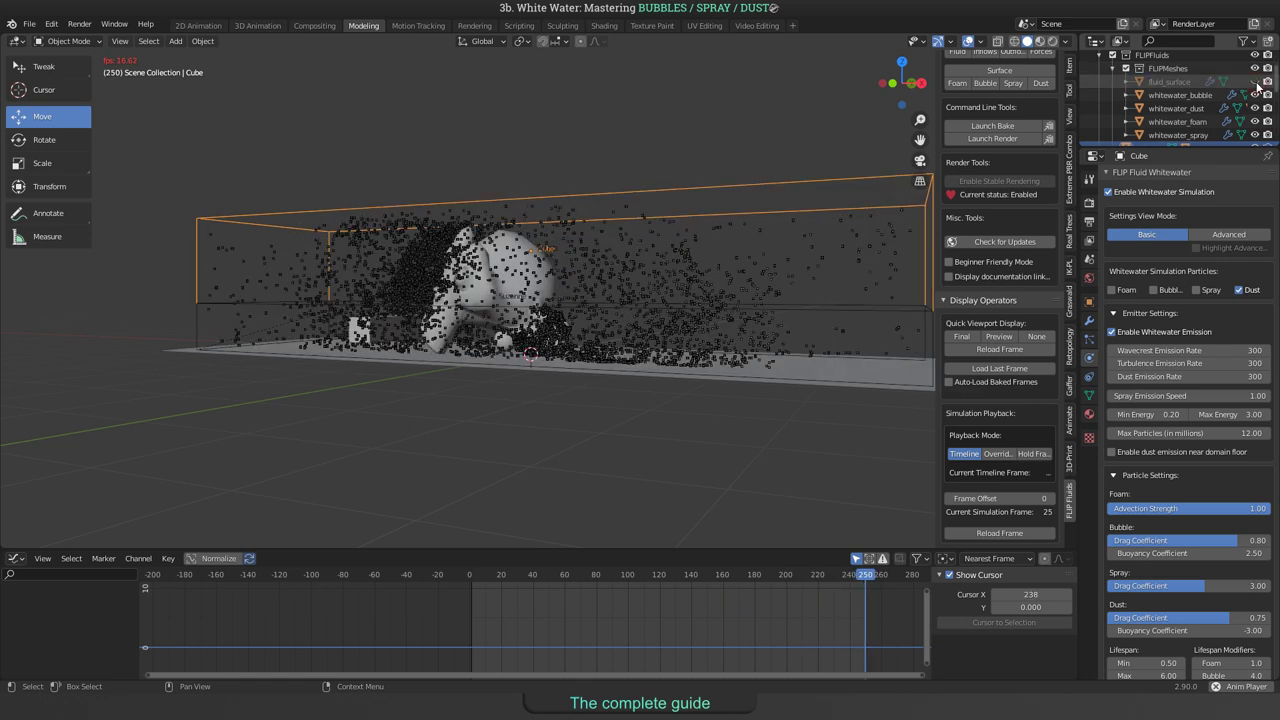
{"action": "left_click", "coordinate": [1256, 82]}
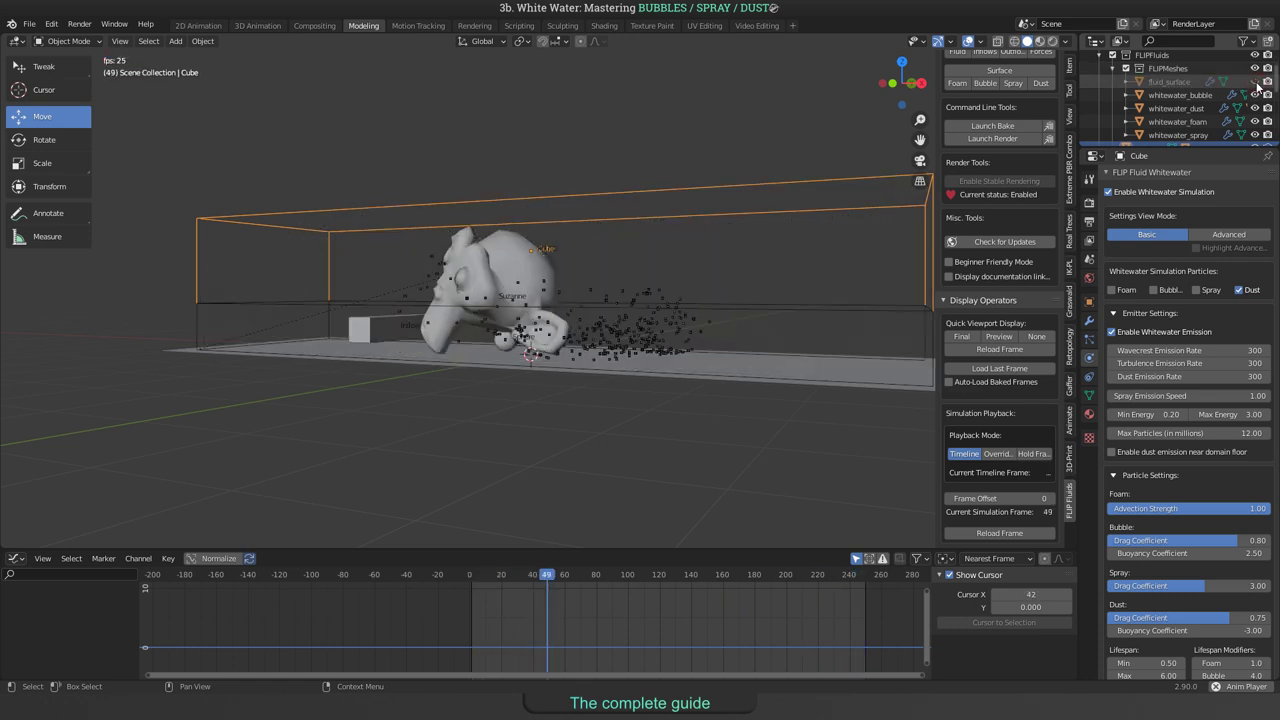
{"action": "left_click", "coordinate": [1256, 82]}
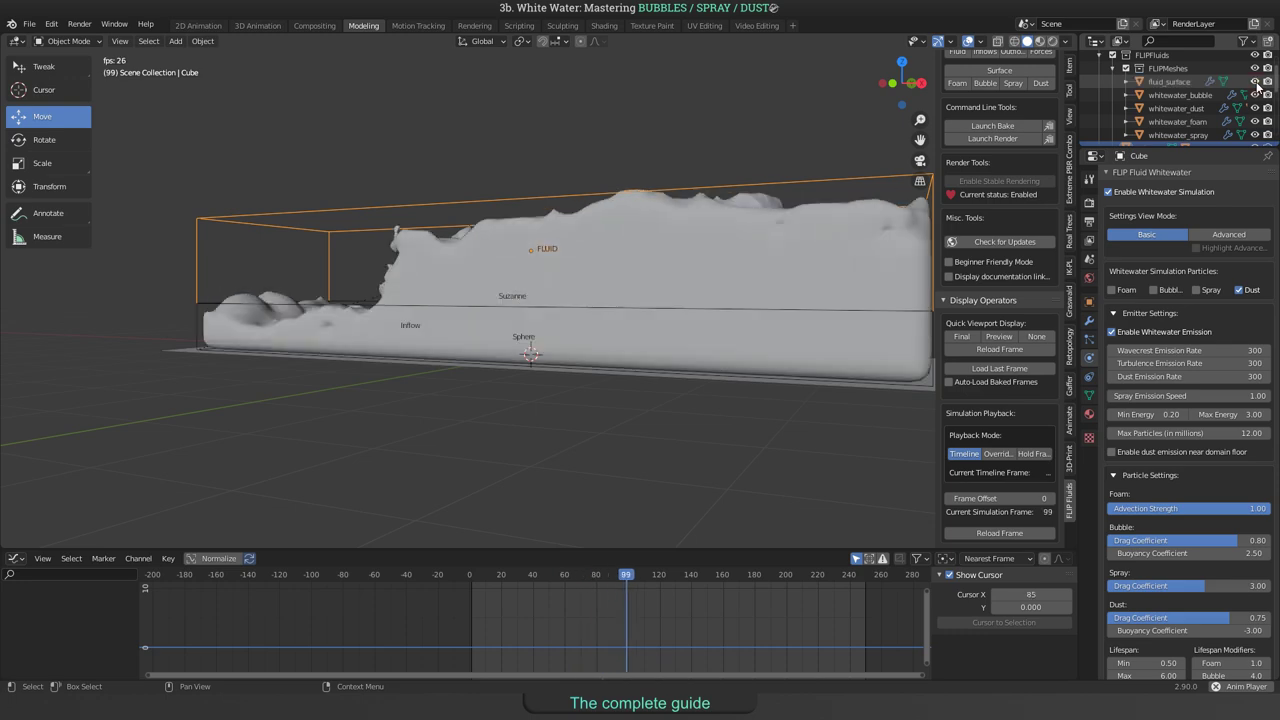
{"action": "left_click", "coordinate": [1256, 82]}
{"action": "middle_click_drag", "start_coordinate": [413, 422], "coordinate": [566, 417]}
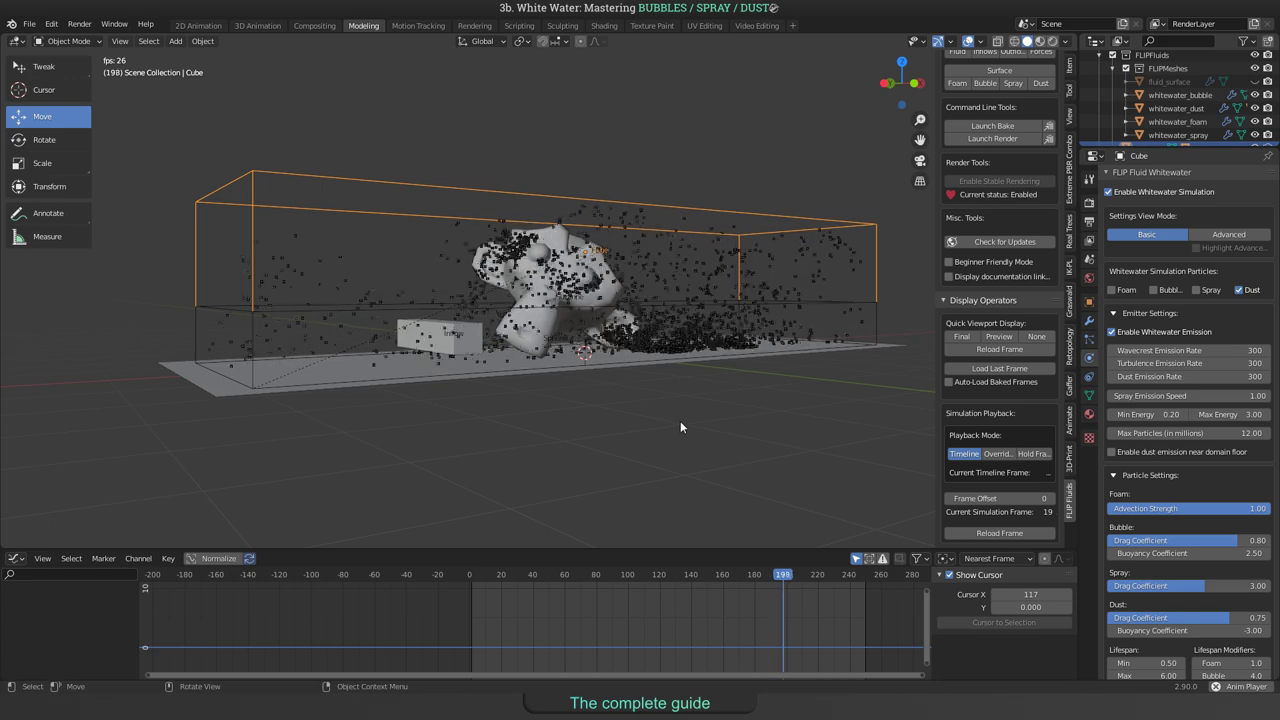
{"action": "middle_click_drag", "start_coordinate": [687, 426], "coordinate": [581, 423]}
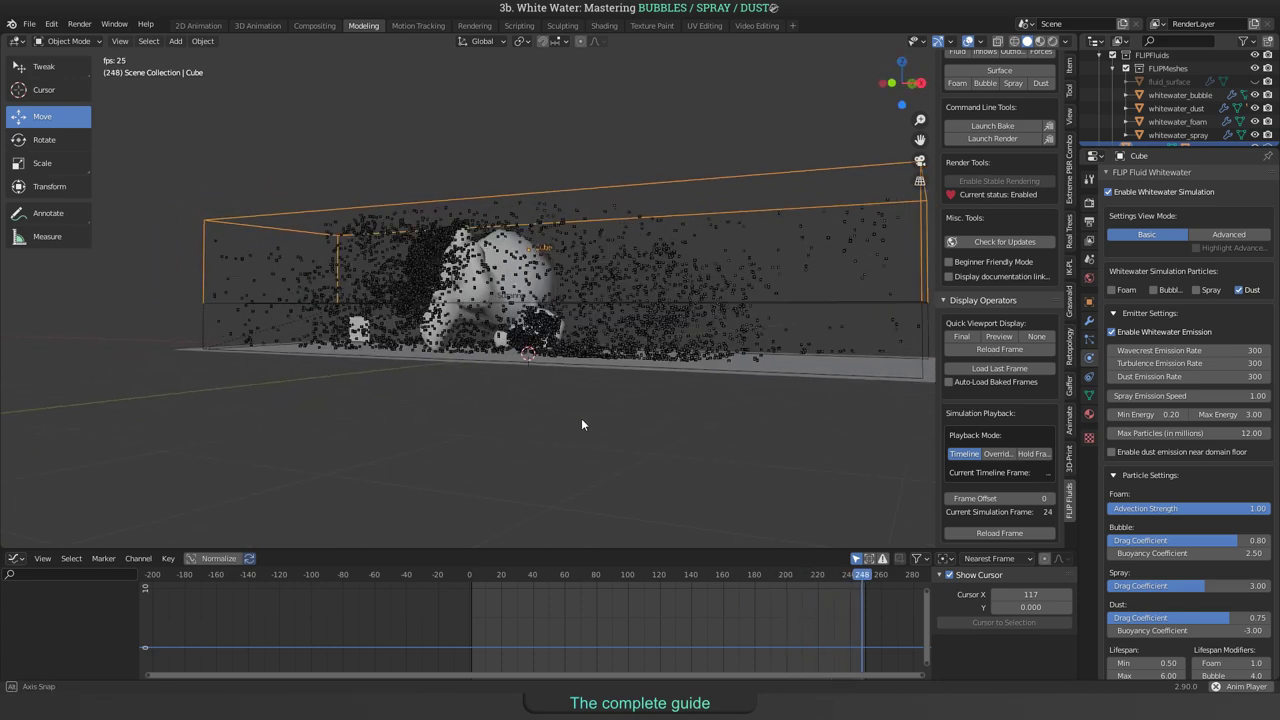
Return the dust scene to frame 1.
{"action": "key", "text": "shift+Left"}
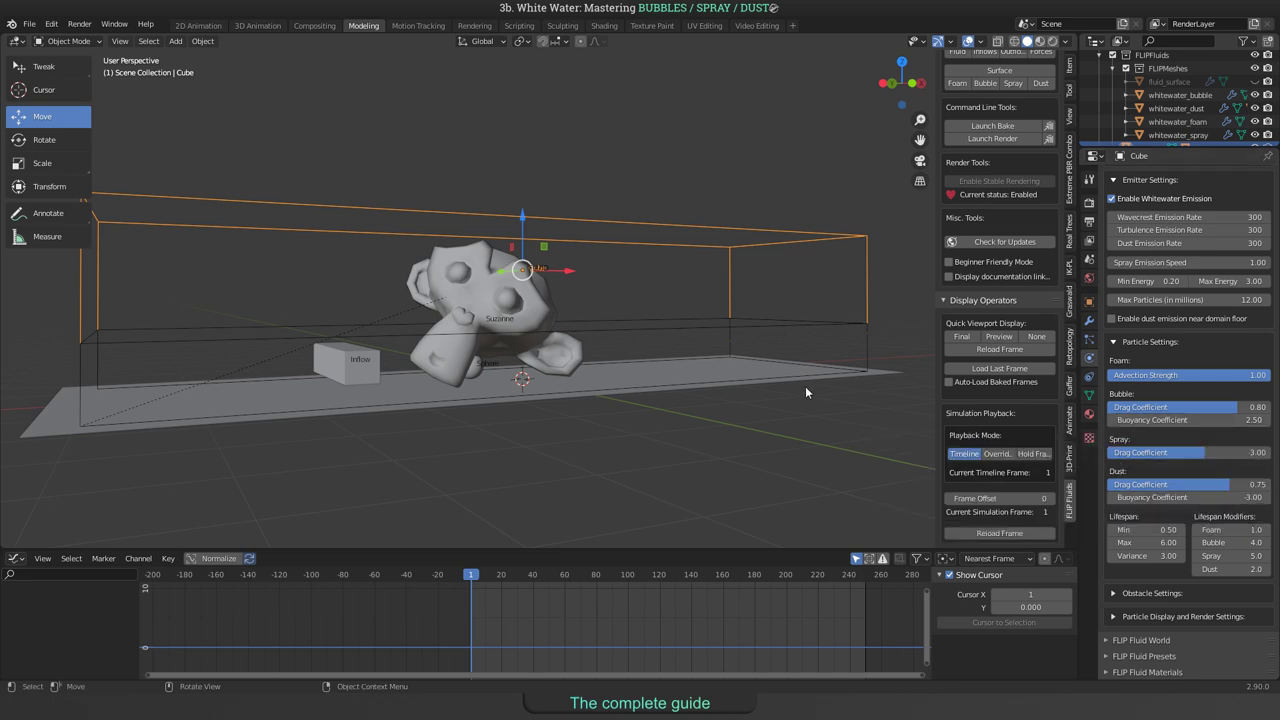
Back at frame 1, select whitewater_spray and assign it the FF Spray library material.
{"action": "middle_click_drag", "start_coordinate": [651, 413], "coordinate": [139, 460]}
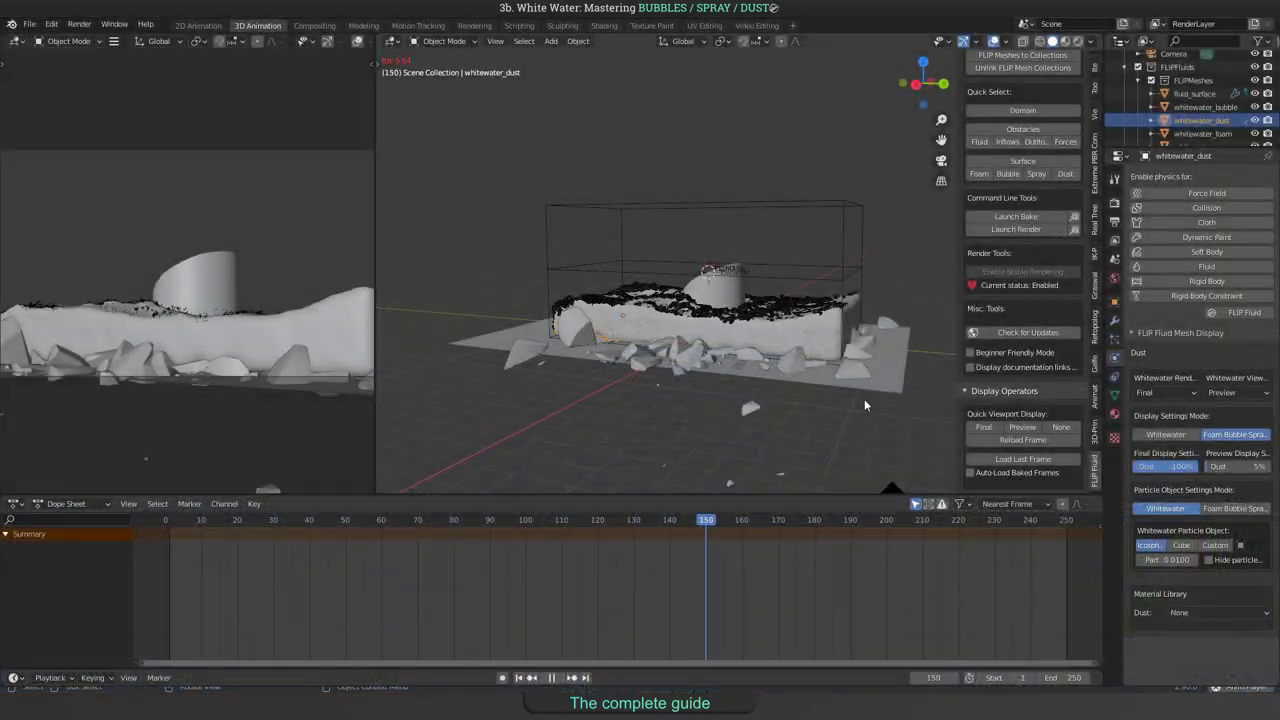
{"action": "key", "text": "shift+Left"}
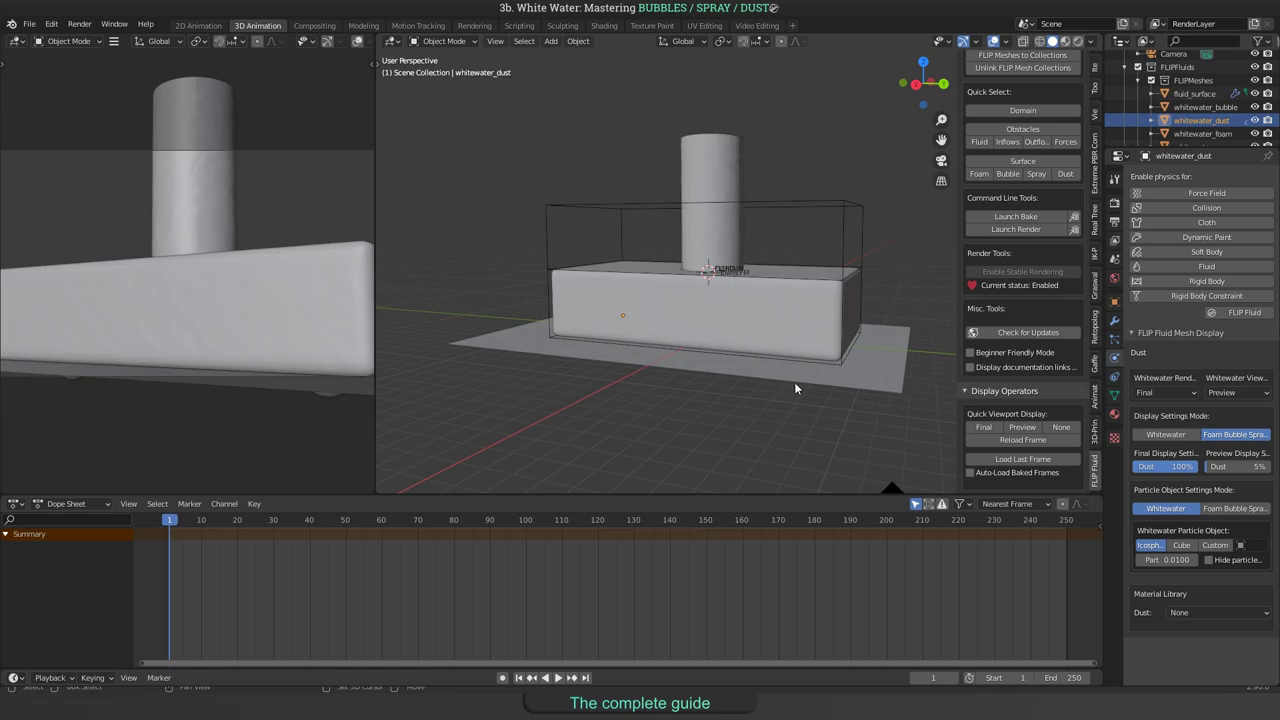
{"action": "scroll", "coordinate": [1219, 111], "scroll_direction": "down", "scroll_amount": 1}
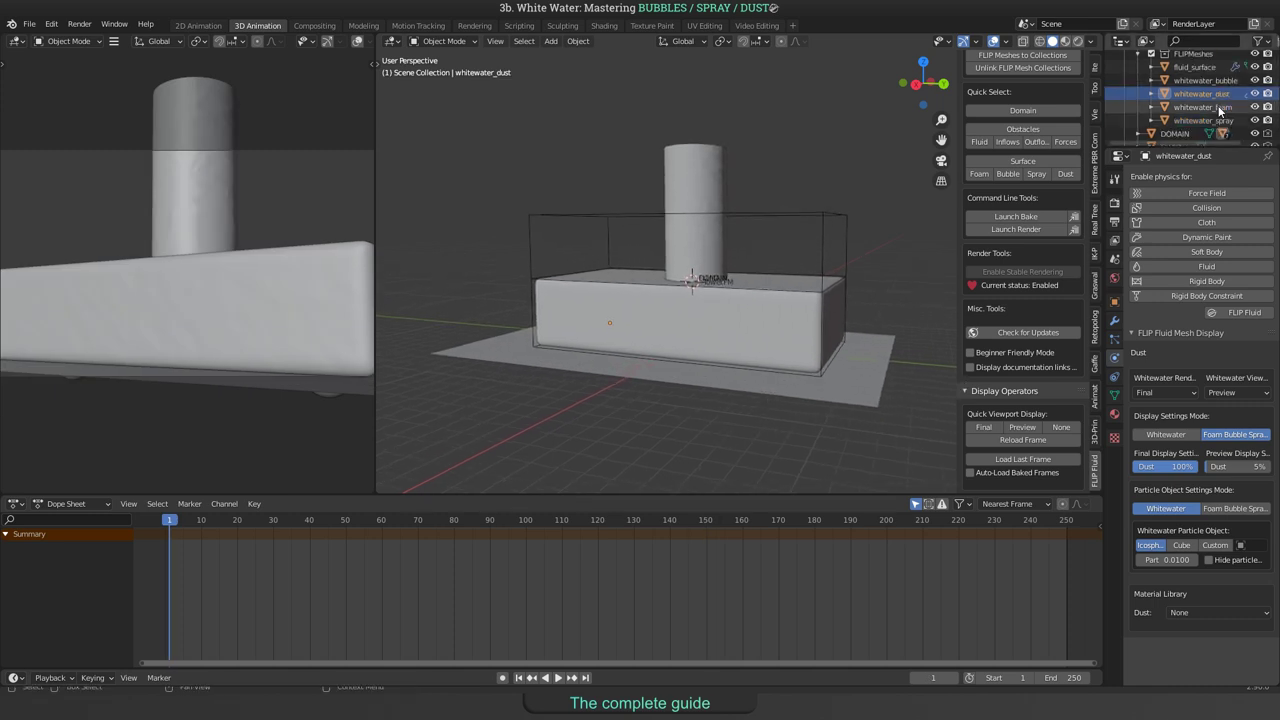
{"action": "left_click", "coordinate": [1206, 120]}
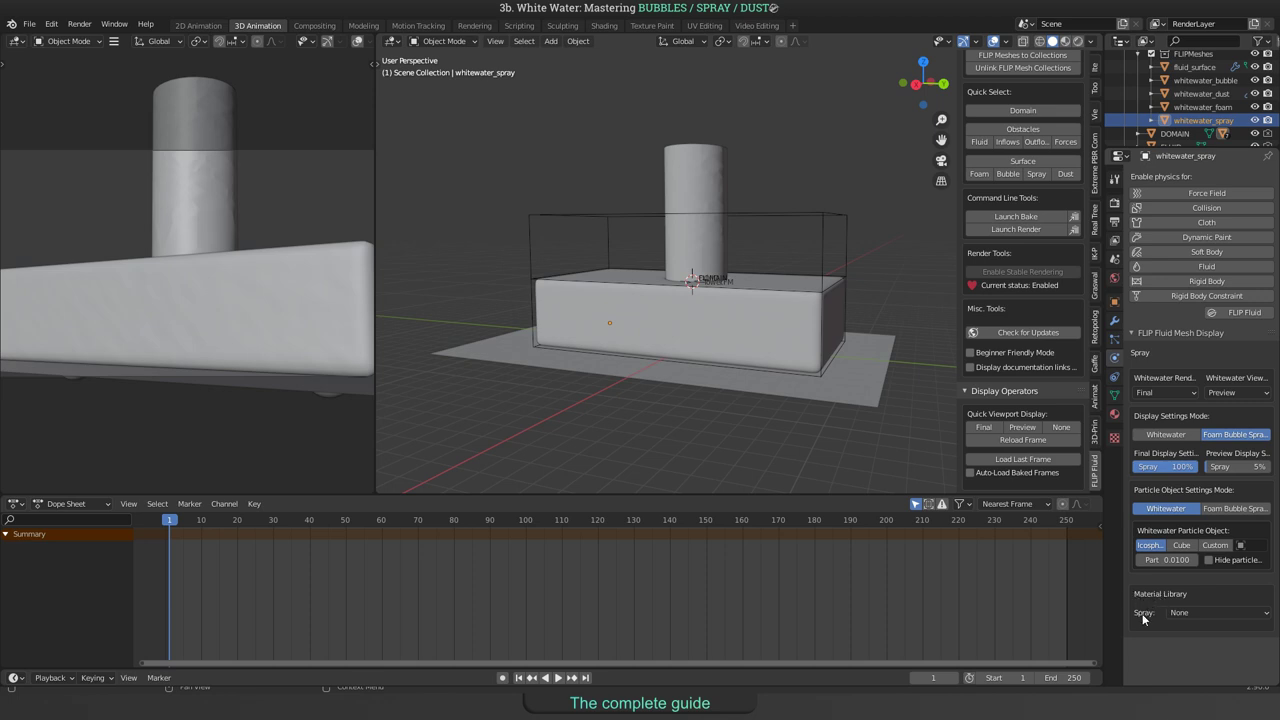
{"action": "left_click_drag", "start_coordinate": [1106, 635], "coordinate": [997, 625]}
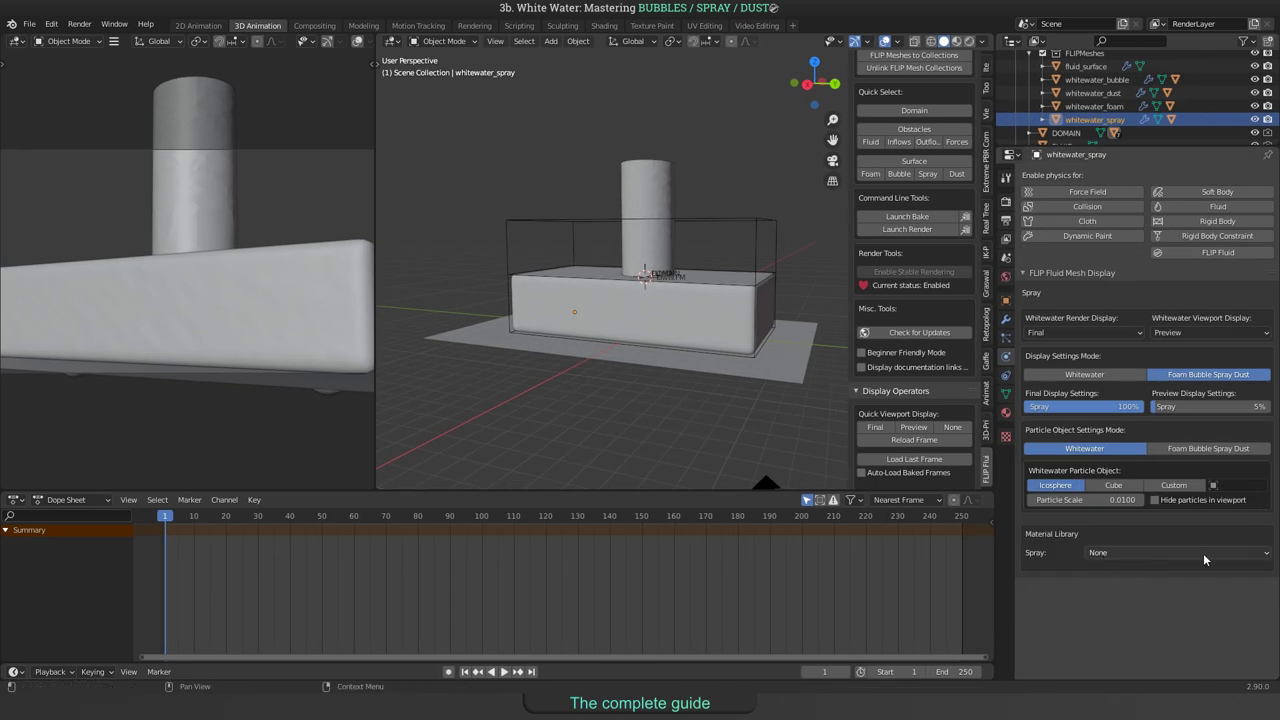
{"action": "left_click", "coordinate": [1265, 557]}
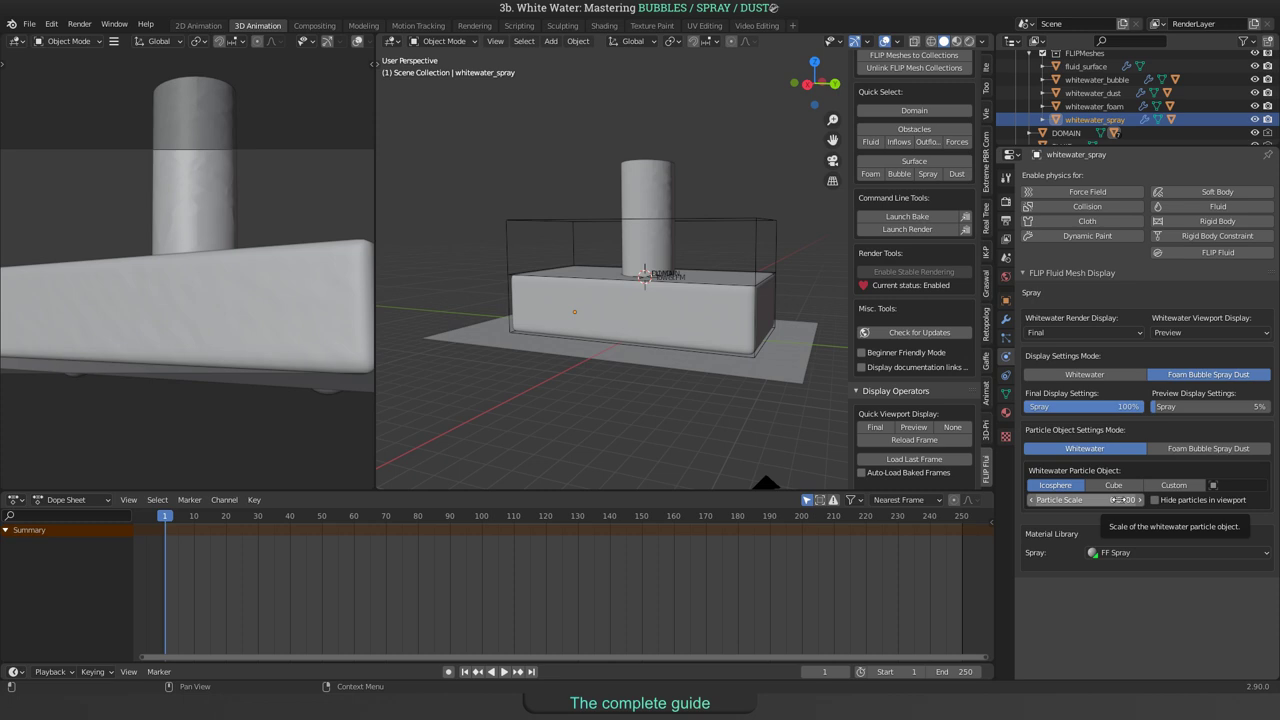
{"action": "left_click_drag", "start_coordinate": [1110, 500], "coordinate": [1114, 500]}
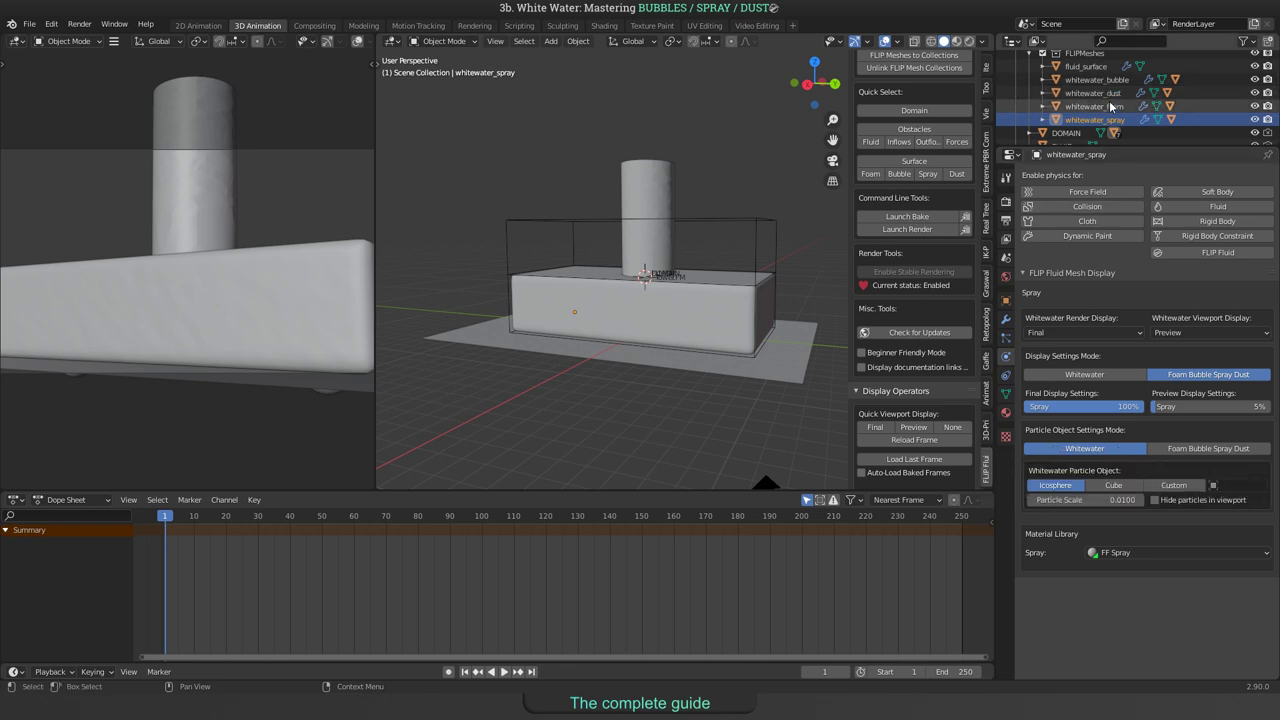
Set Particle Object Settings Mode to Foam Bubble Spray Dust, reload, and play to frame 94.
{"action": "left_click", "coordinate": [1254, 449]}
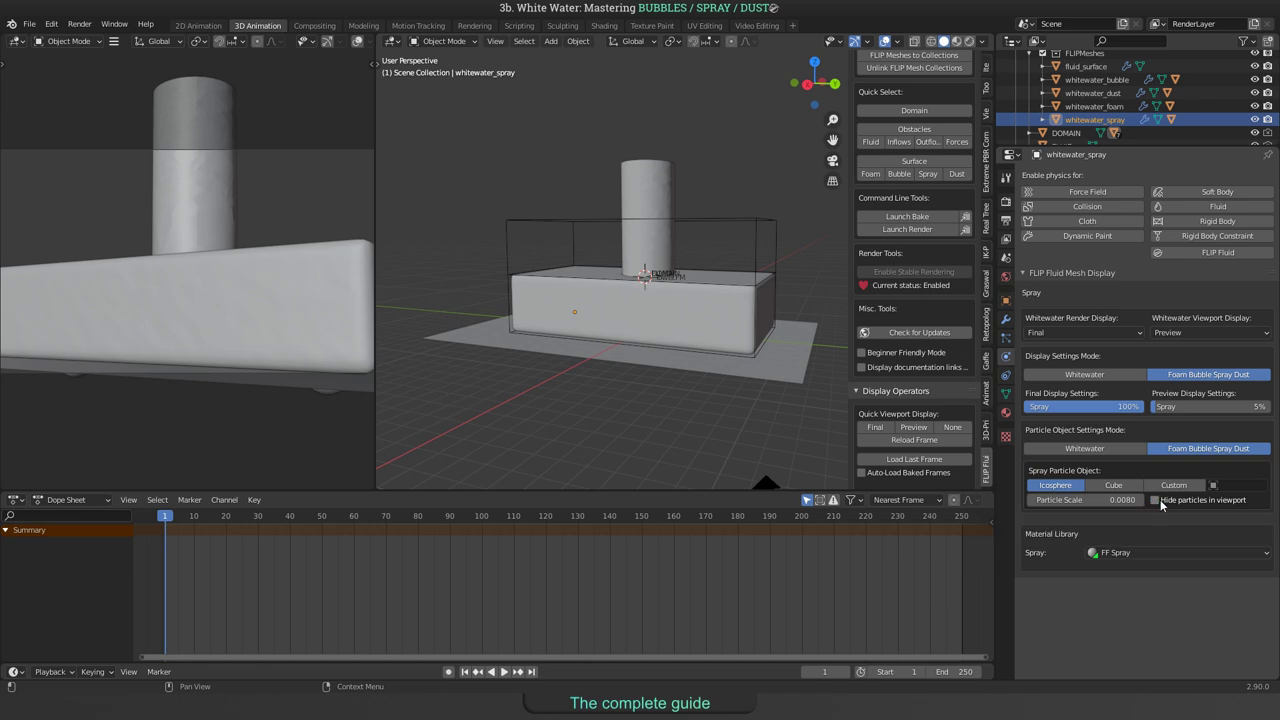
{"action": "left_click", "coordinate": [929, 441]}
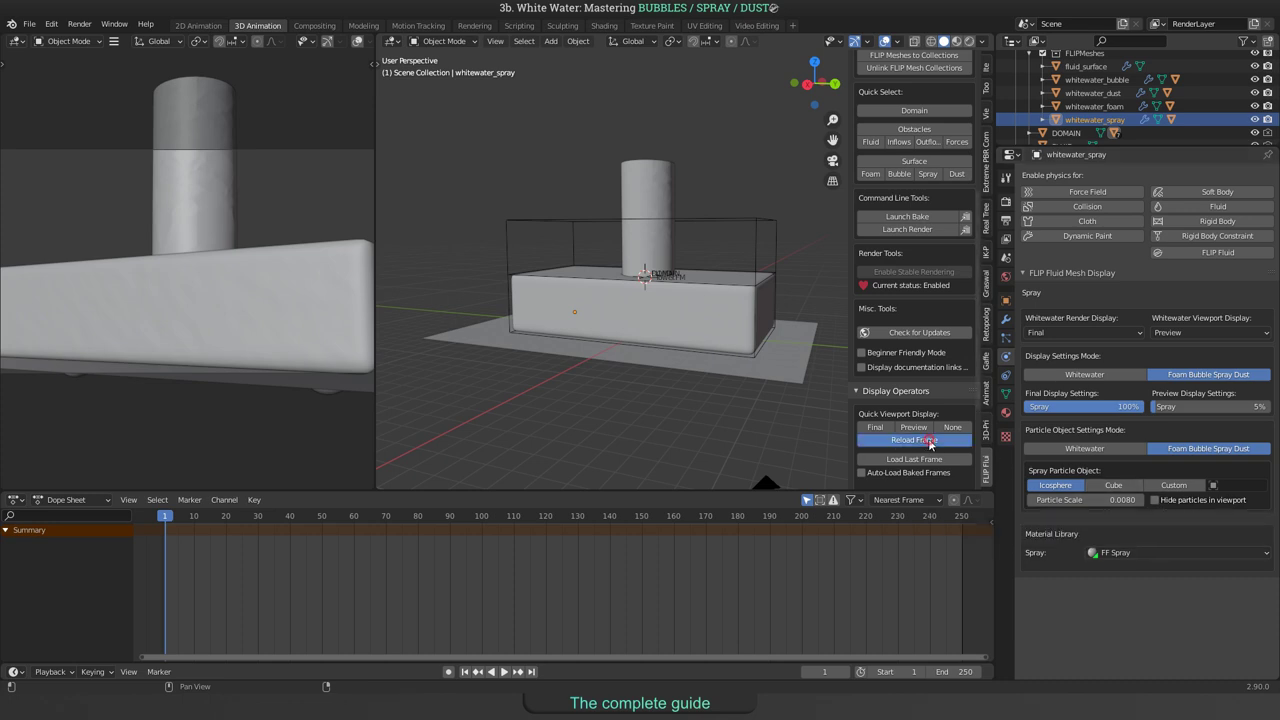
{"action": "left_click", "coordinate": [229, 515]}
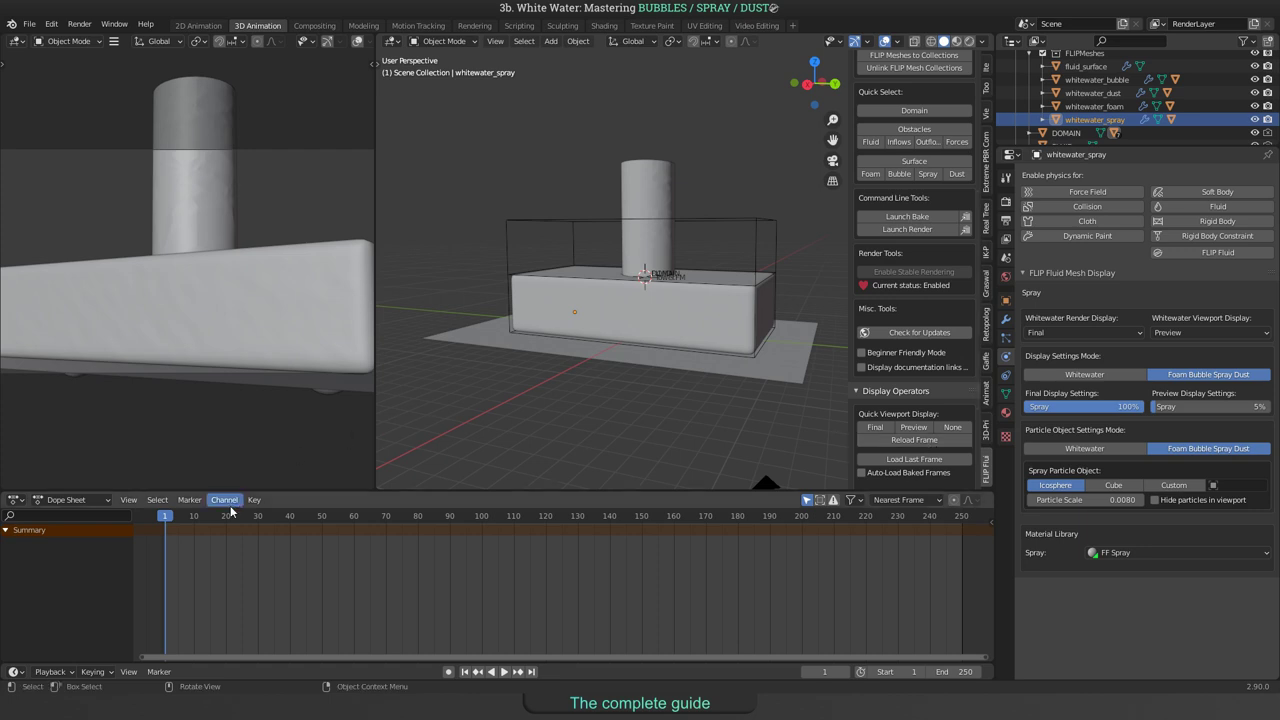
{"action": "key", "text": "space"}
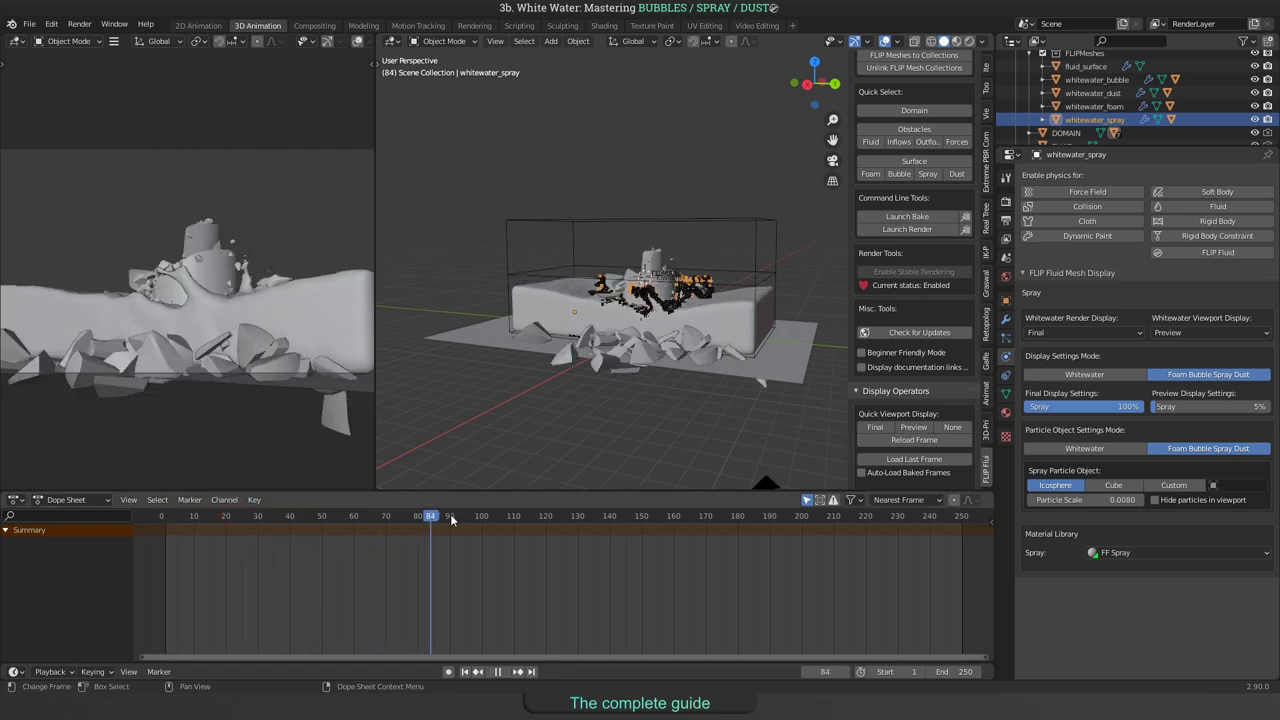
{"action": "left_click_drag", "start_coordinate": [516, 516], "coordinate": [461, 506]}
{"action": "key", "text": "space"}
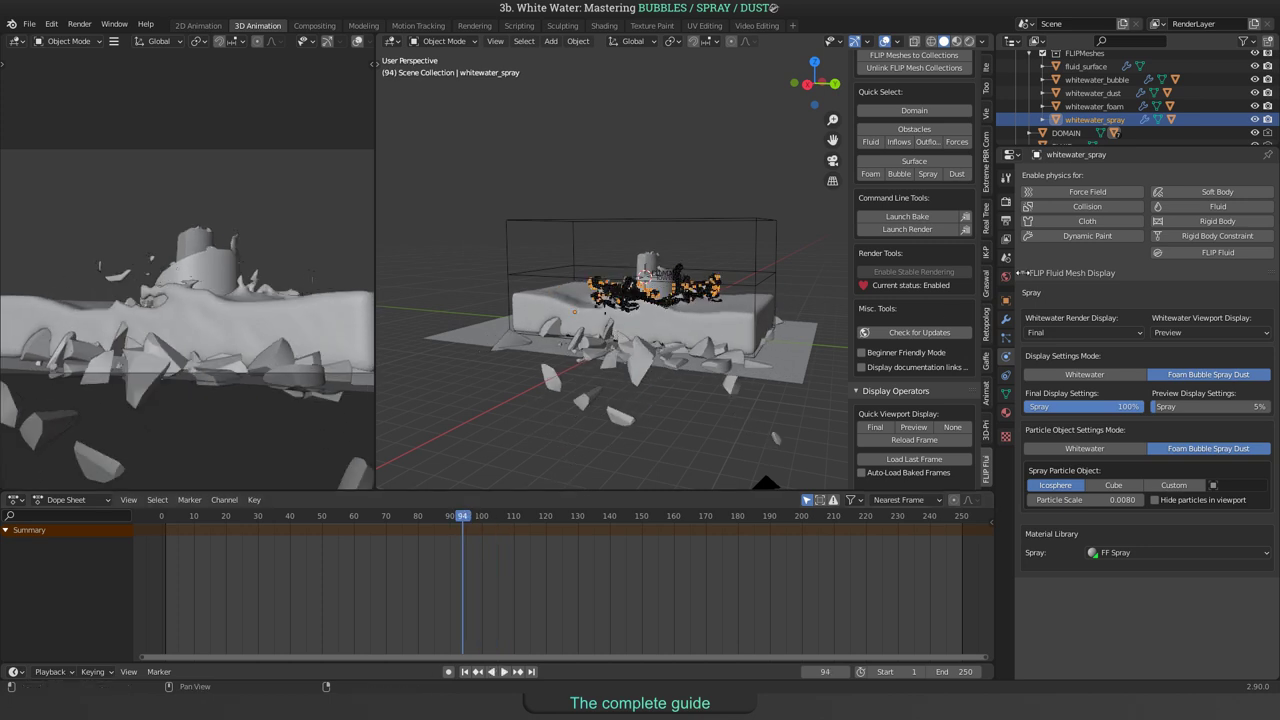
Give whitewater_foam the FF Foam material and pick a library material for whitewater_bubble.
{"action": "left_click", "coordinate": [1110, 106]}
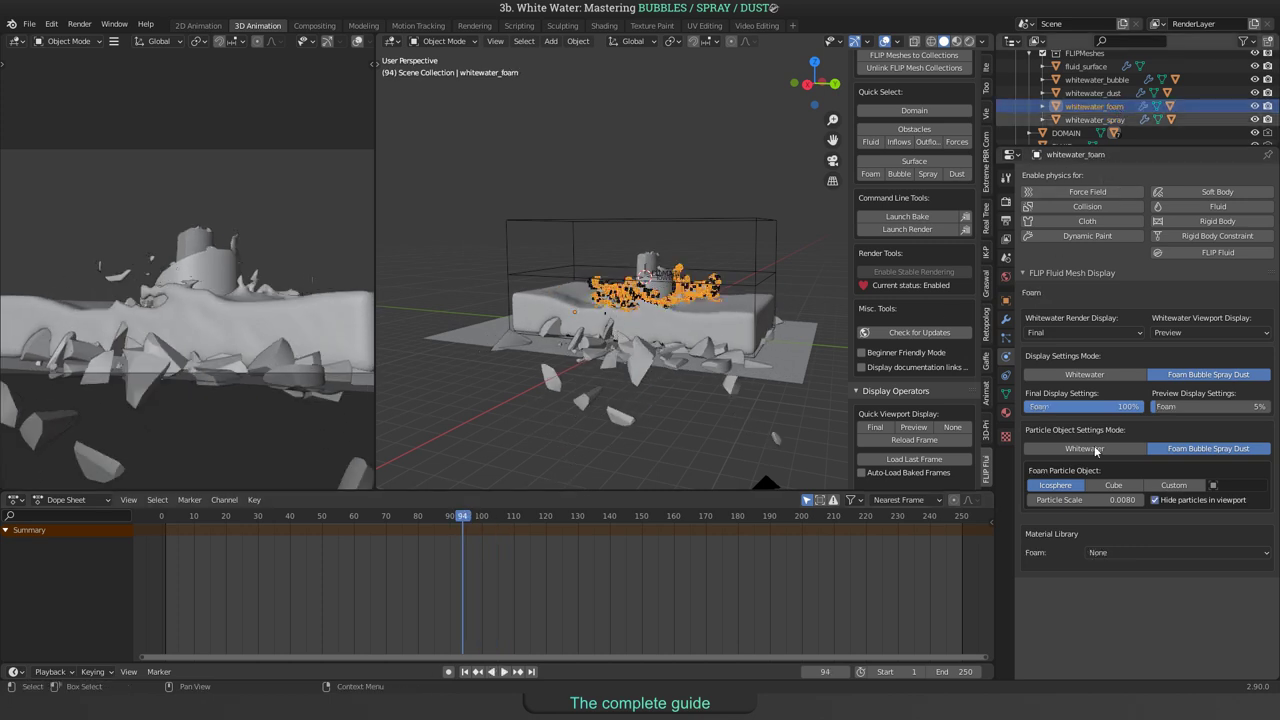
{"action": "left_click", "coordinate": [1118, 552]}
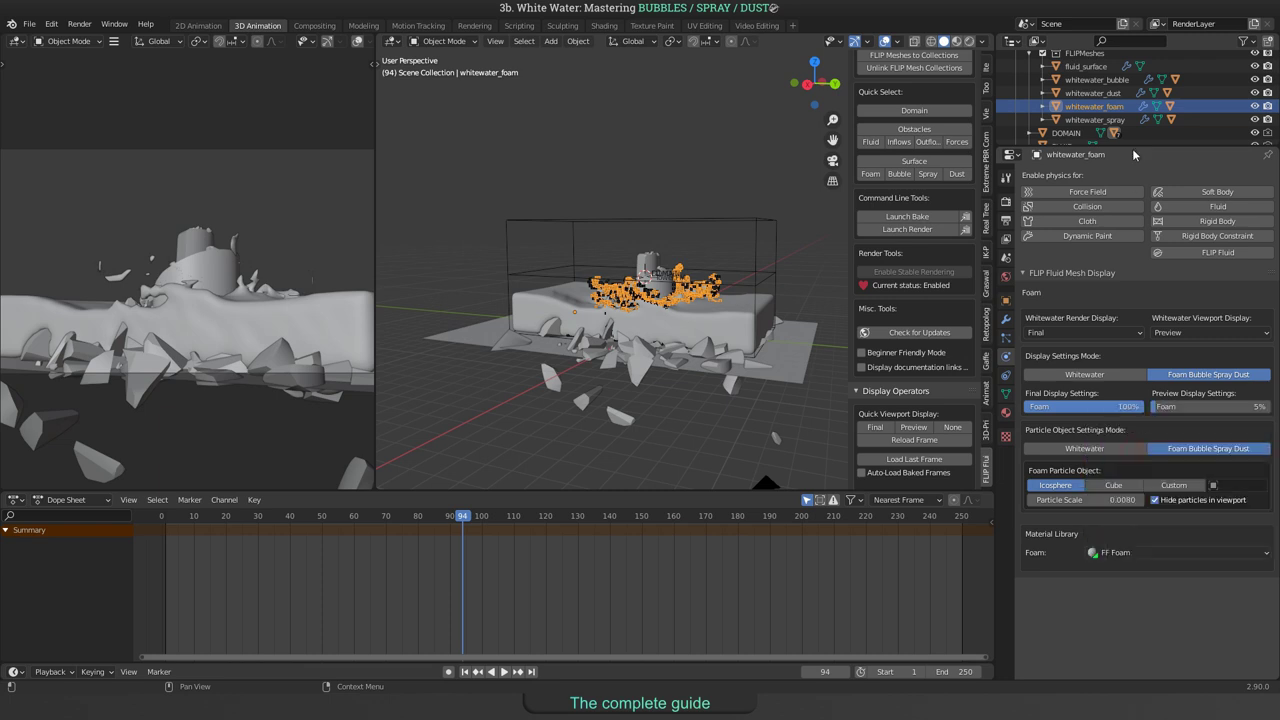
{"action": "left_click", "coordinate": [1097, 79]}
{"action": "left_click", "coordinate": [1121, 558]}
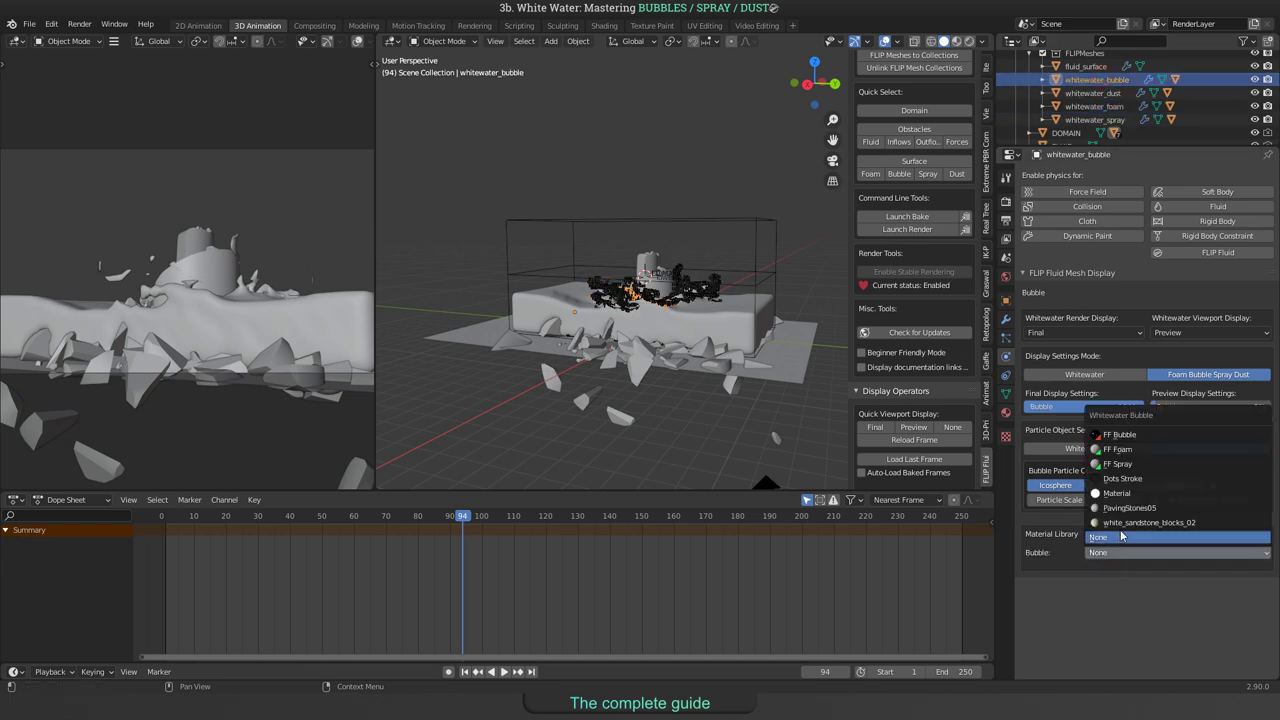
{"action": "left_click", "coordinate": [1120, 492]}
{"action": "left_click", "coordinate": [678, 218]}
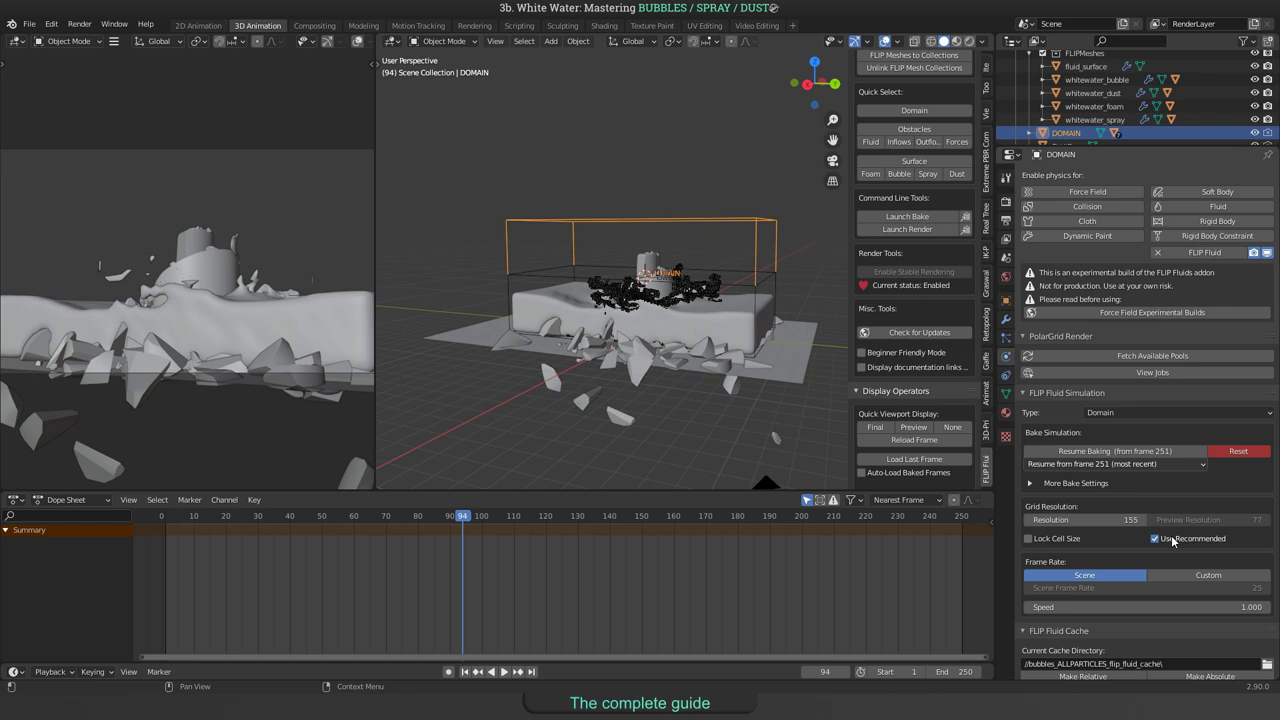
Scroll the DOMAIN properties through FLIP Fluid Display Settings to Whitewater Display Settings.
{"action": "scroll", "coordinate": [1177, 538], "scroll_direction": "down", "scroll_amount": 4}
{"action": "scroll", "coordinate": [1180, 535], "scroll_direction": "down", "scroll_amount": 3}
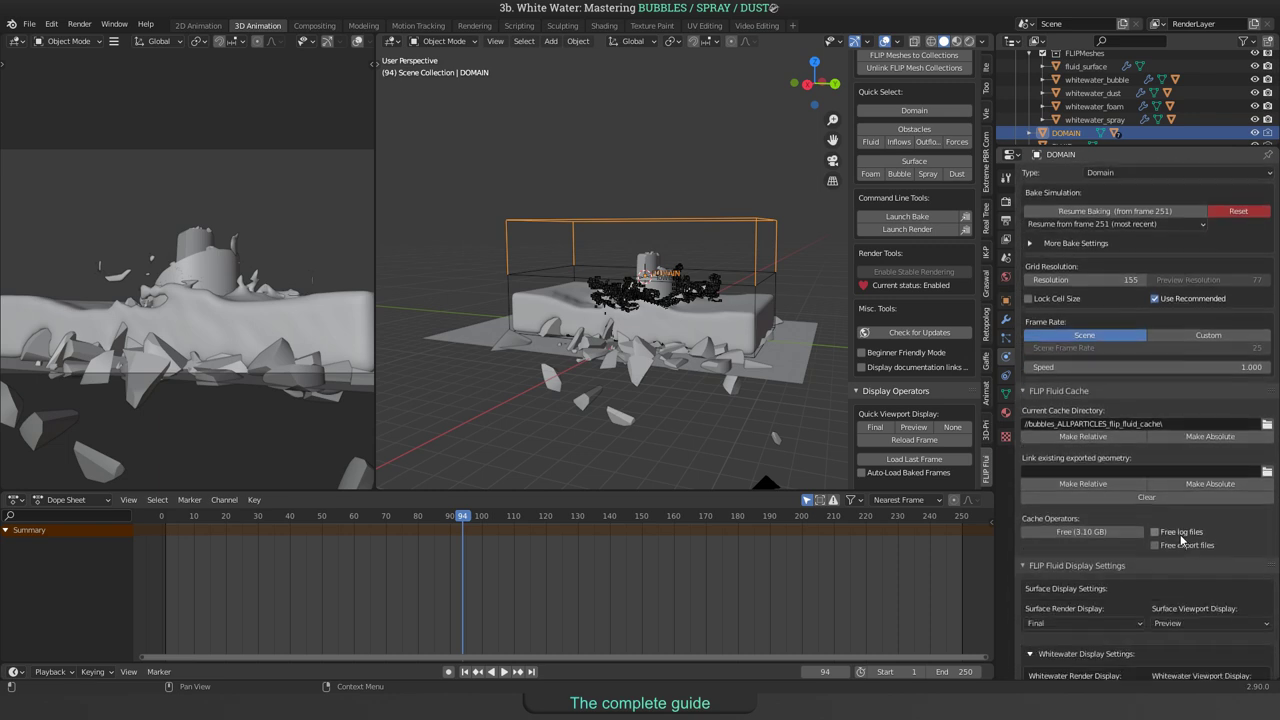
{"action": "left_click", "coordinate": [1024, 512]}
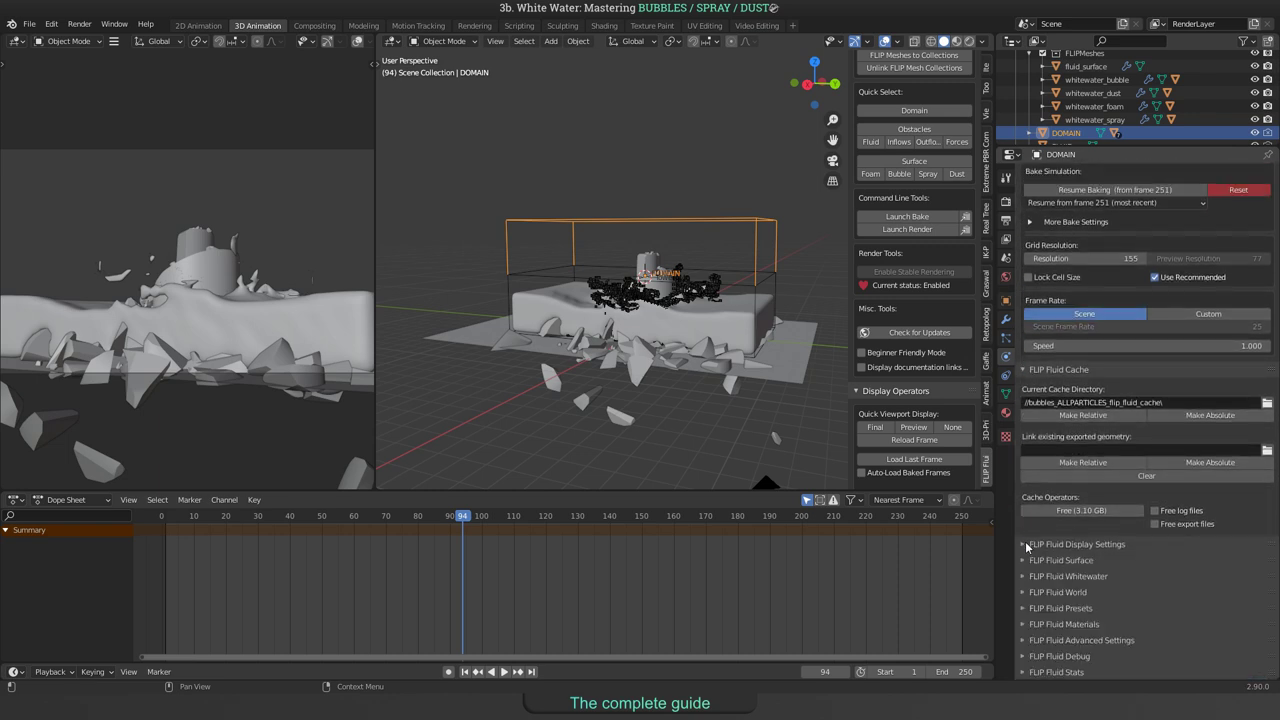
{"action": "left_click", "coordinate": [1025, 543]}
{"action": "scroll", "coordinate": [1066, 544], "scroll_direction": "down", "scroll_amount": 1}
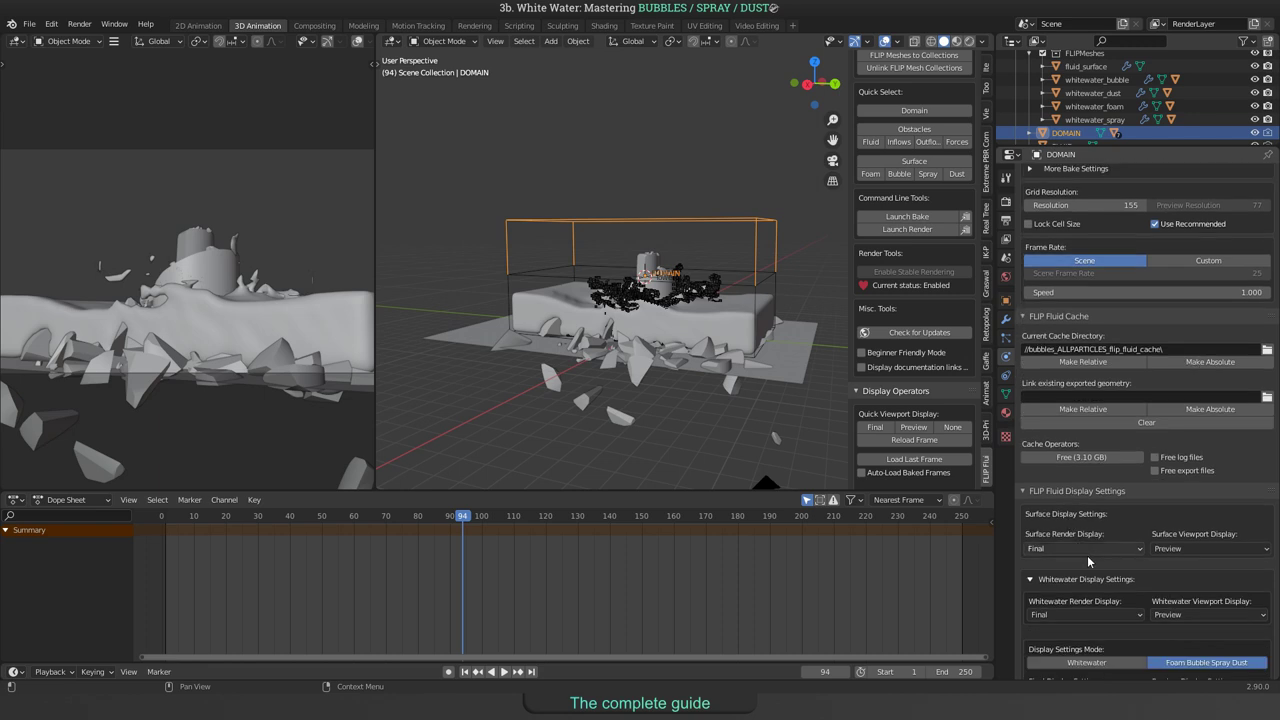
{"action": "scroll", "coordinate": [1087, 555], "scroll_direction": "down", "scroll_amount": 1}
{"action": "left_click", "coordinate": [1028, 527]}
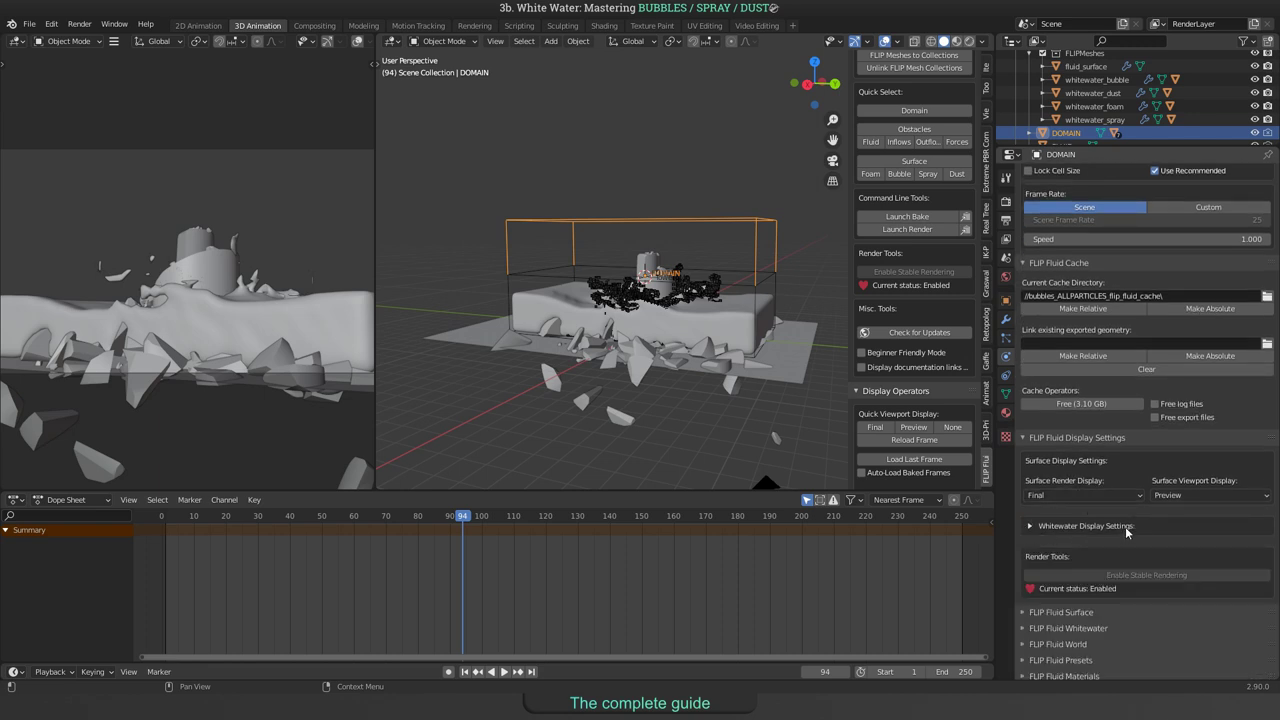
{"action": "left_click", "coordinate": [1030, 528]}
{"action": "scroll", "coordinate": [1135, 511], "scroll_direction": "down", "scroll_amount": 2}
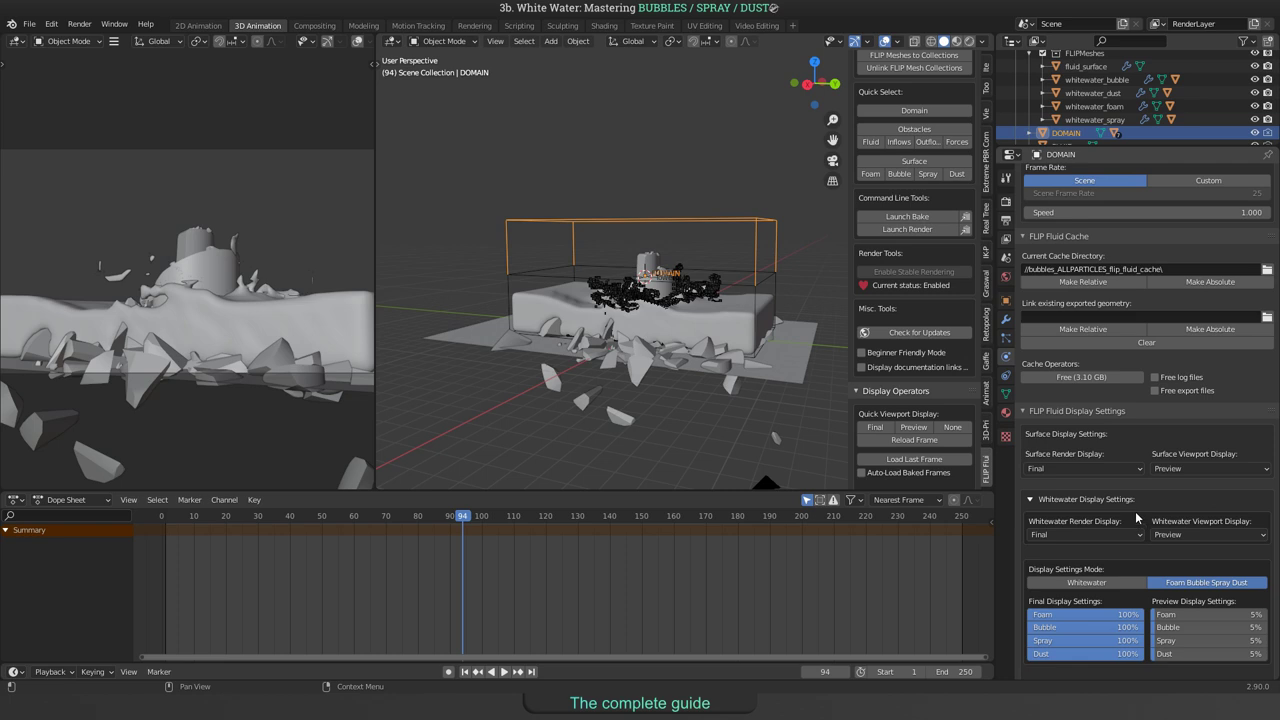
{"action": "scroll", "coordinate": [1146, 423], "scroll_direction": "down", "scroll_amount": 2}
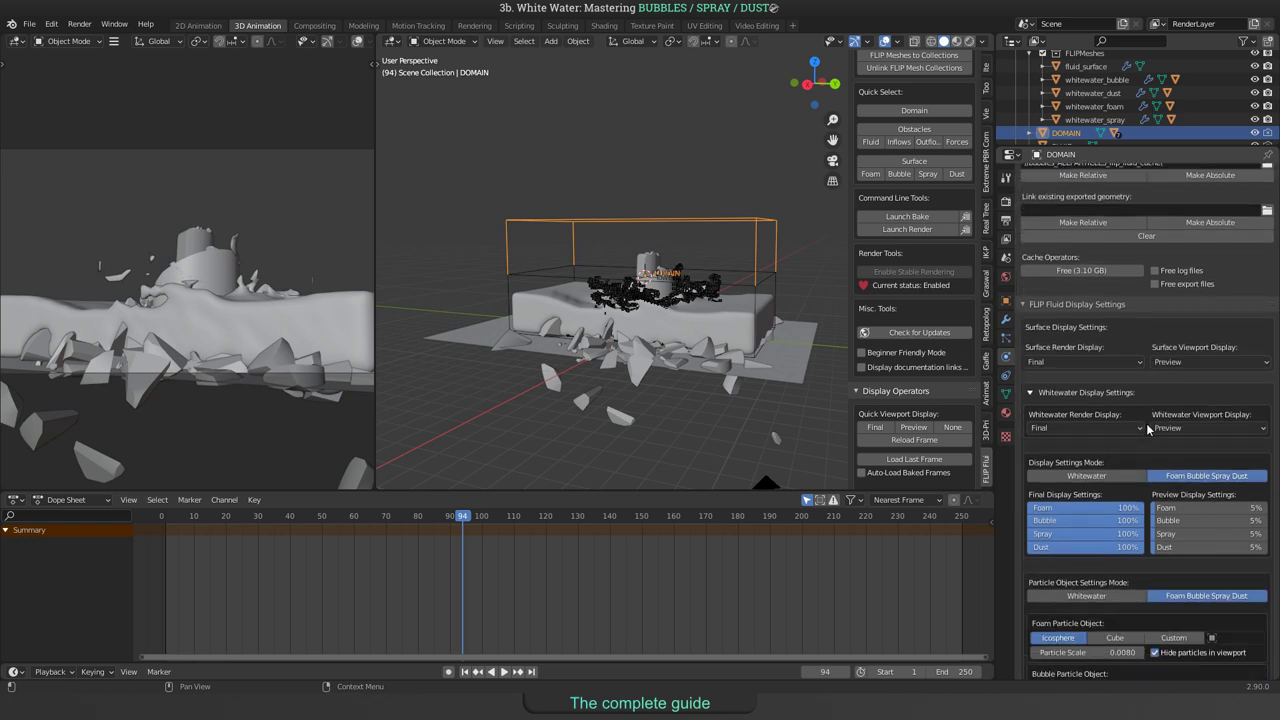
{"action": "scroll", "coordinate": [1148, 428], "scroll_direction": "down", "scroll_amount": 3}
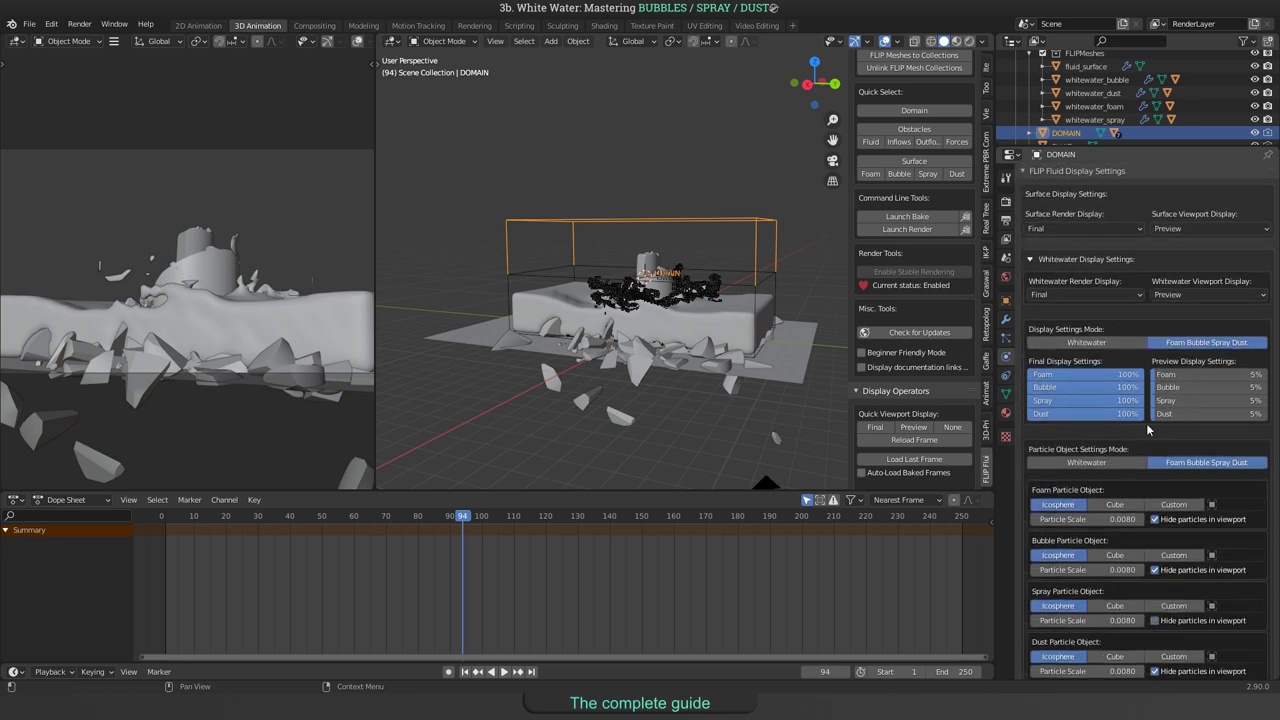
{"action": "scroll", "coordinate": [1146, 423], "scroll_direction": "down", "scroll_amount": 2}
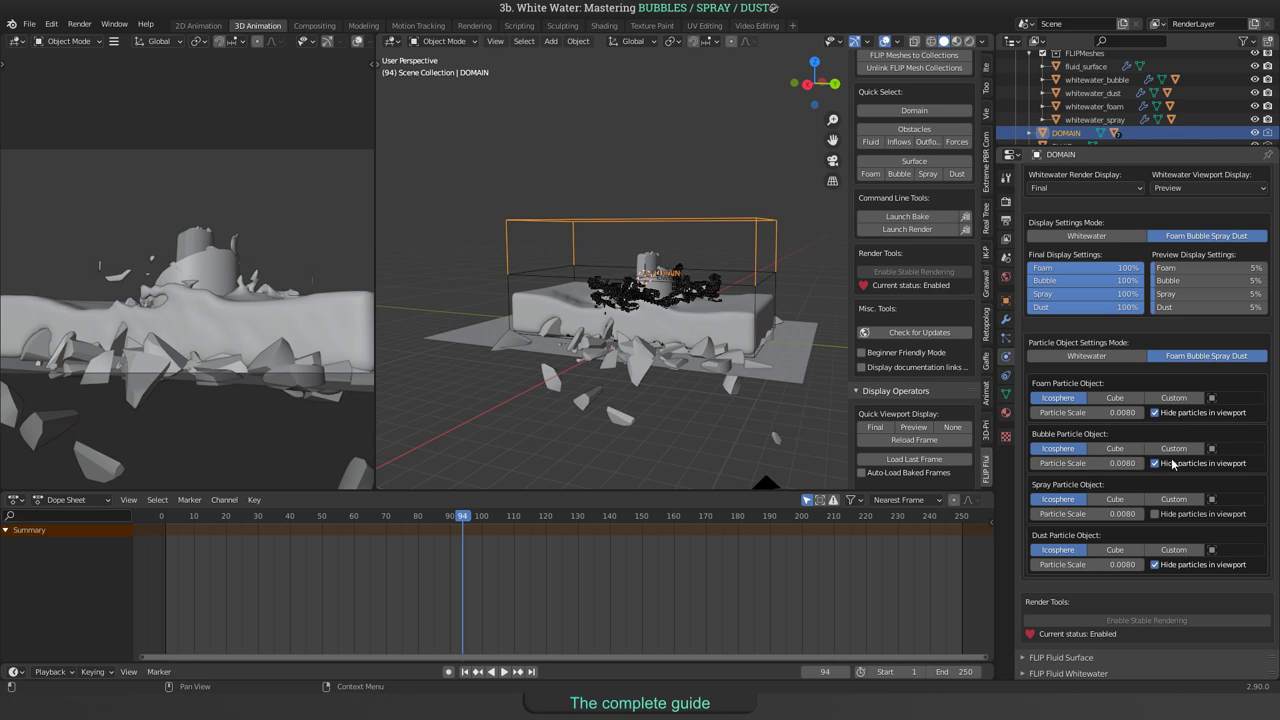
Check the spray, bubble and dust objects, reselect DOMAIN, and return to frame 1.
{"action": "left_click", "coordinate": [1097, 120]}
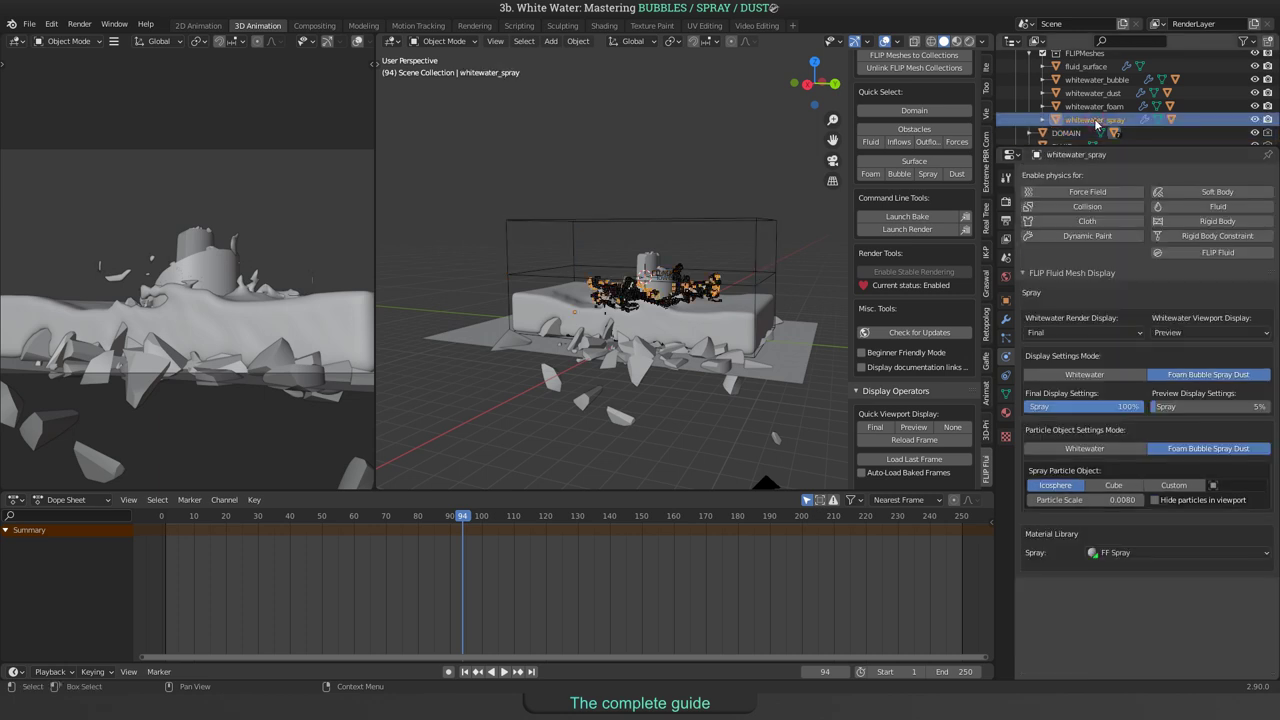
{"action": "left_click", "coordinate": [1094, 106]}
{"action": "left_click", "coordinate": [1090, 92]}
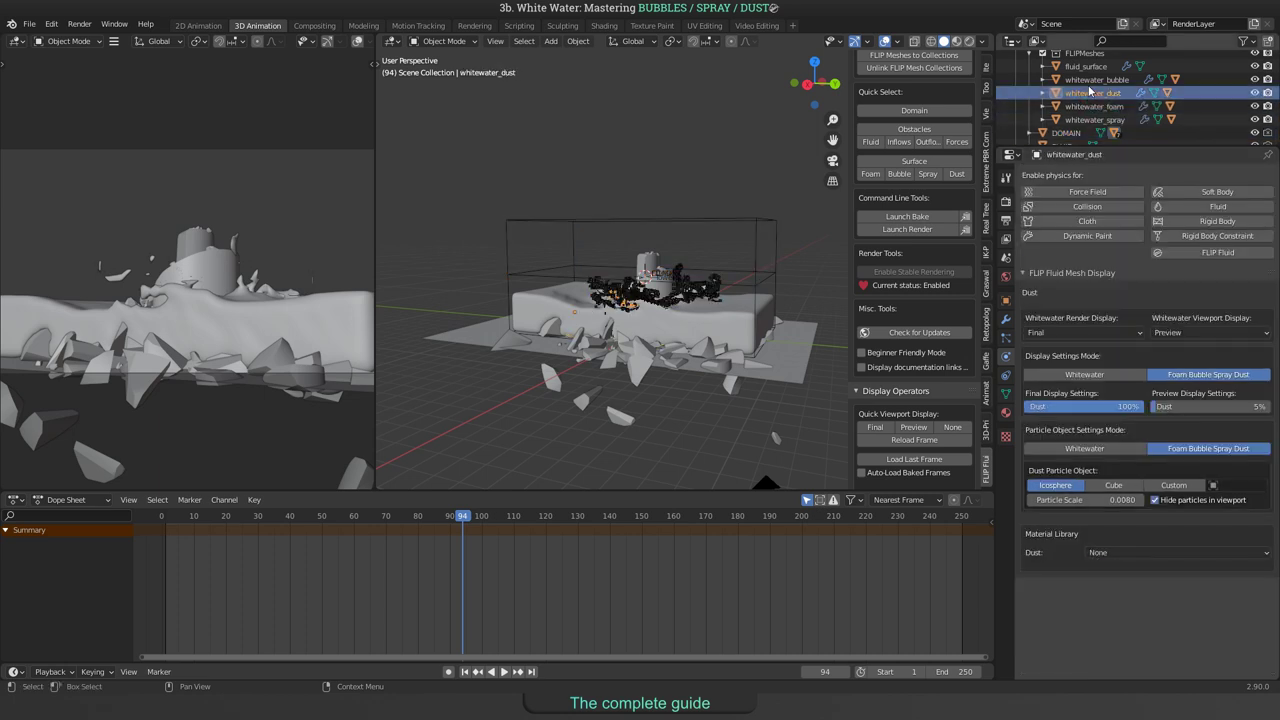
{"action": "left_click", "coordinate": [1066, 132]}
{"action": "key", "text": "shift+Left"}
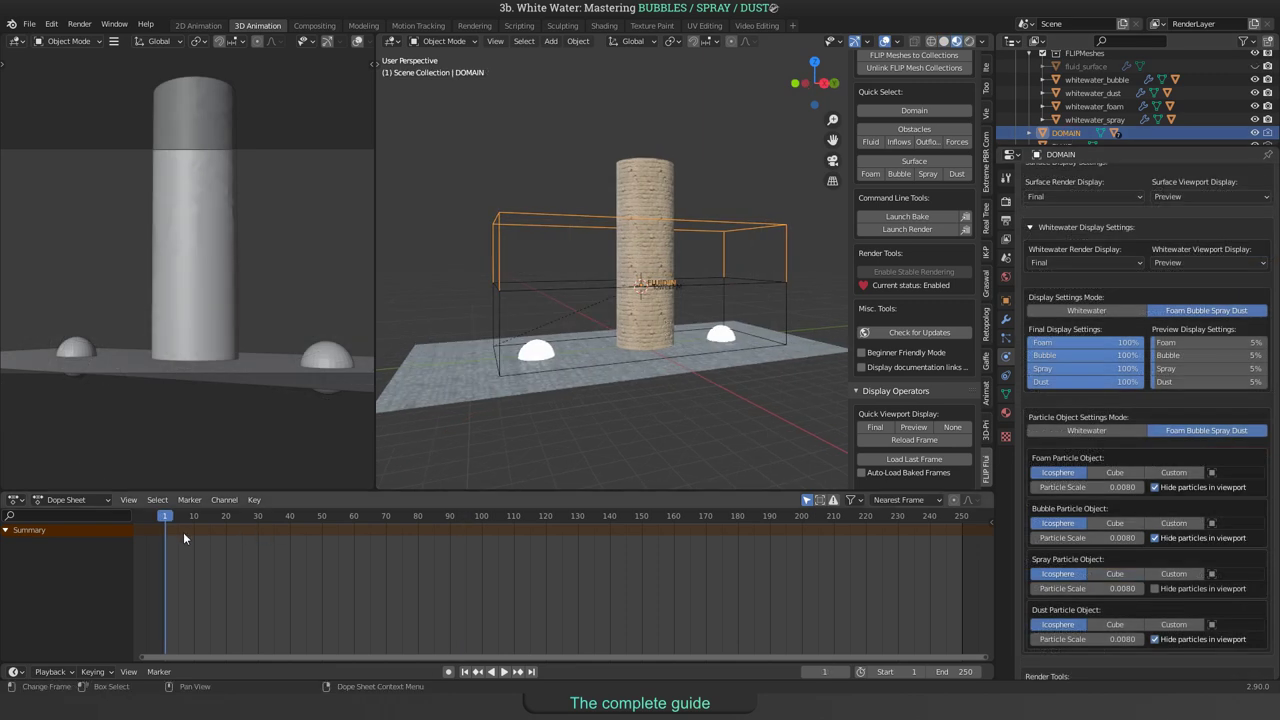
Play the pillar simulation forward to frame 31.
{"action": "key", "text": "space"}
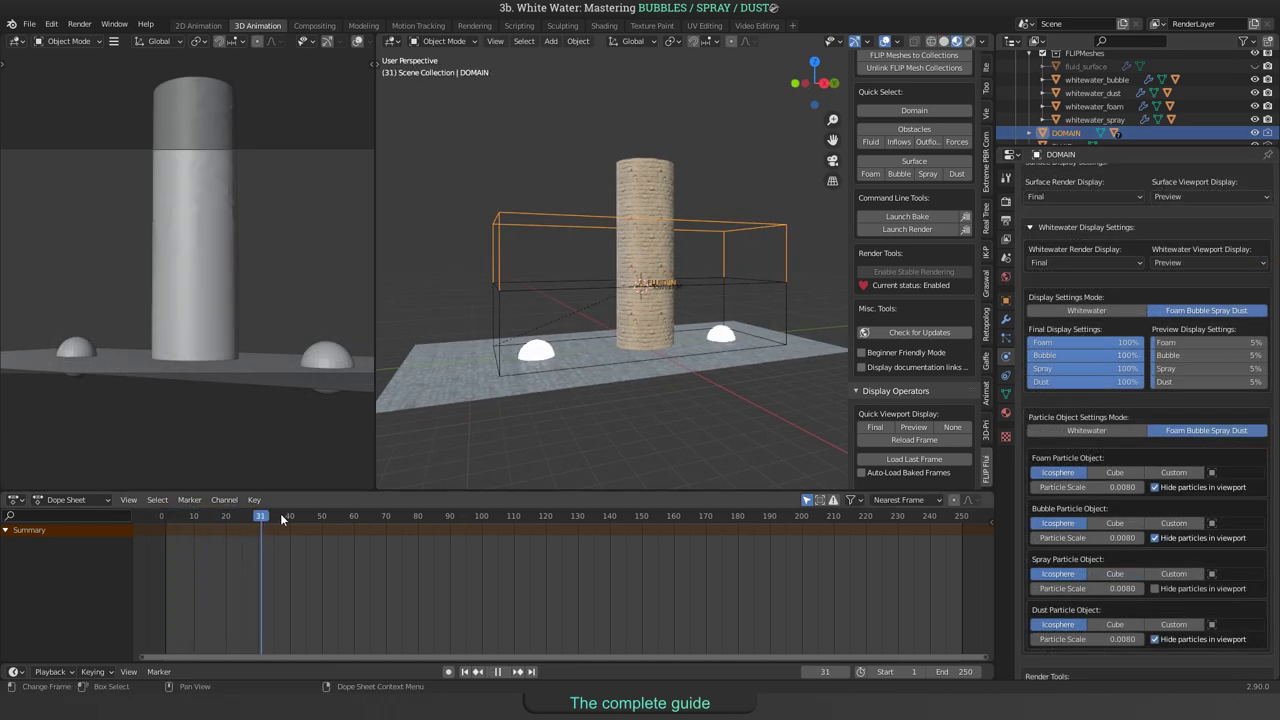